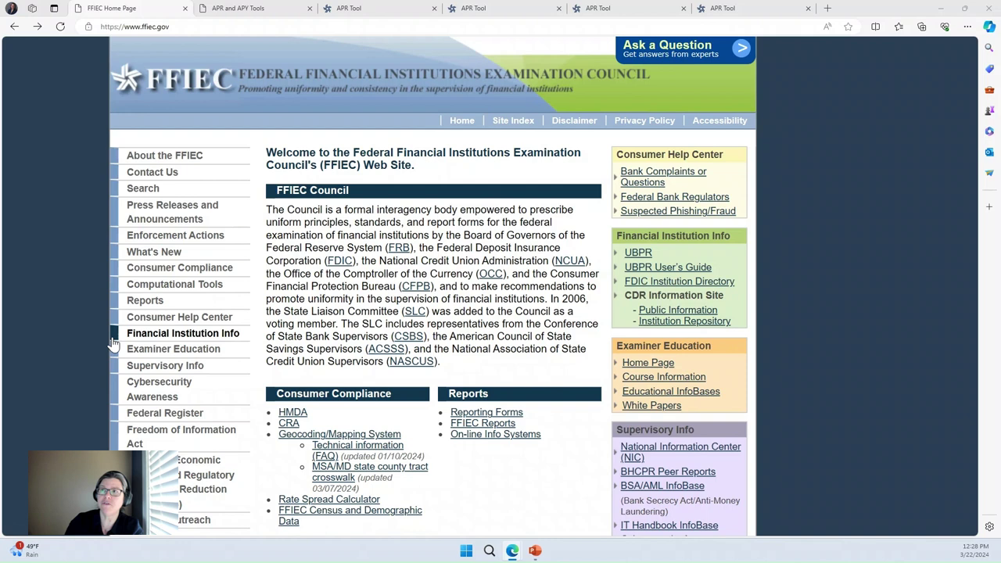
- Go from the FFIEC home page to the Computational Tools page
click(208, 28)
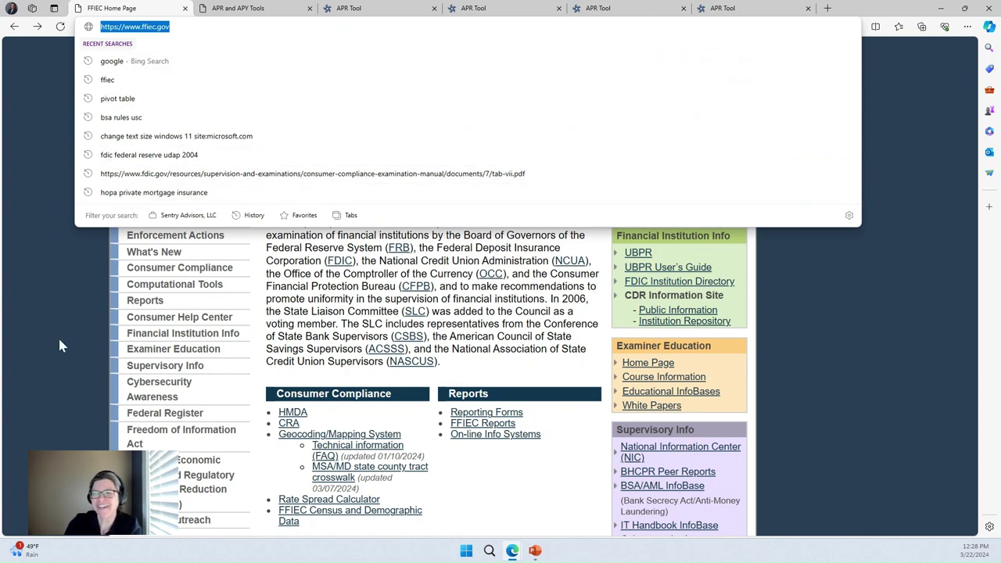
click(352, 305)
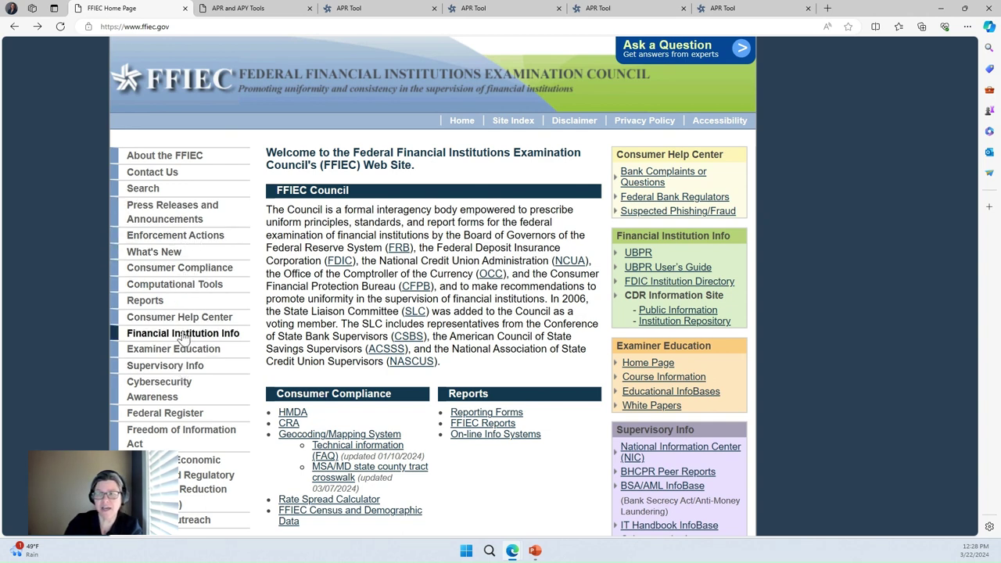
click(200, 288)
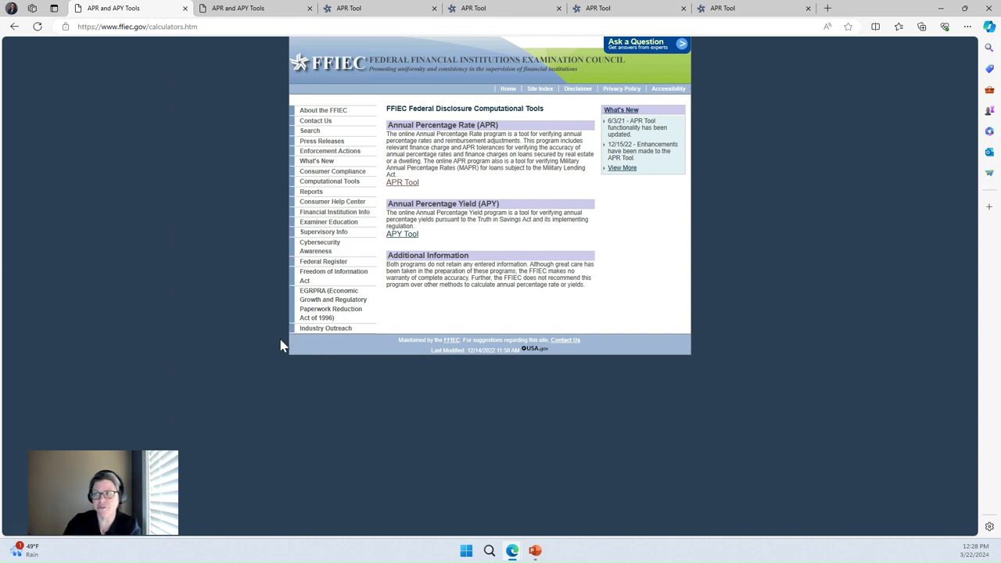
scroll(286, 335, up, 4)
scroll(282, 346, right, 1)
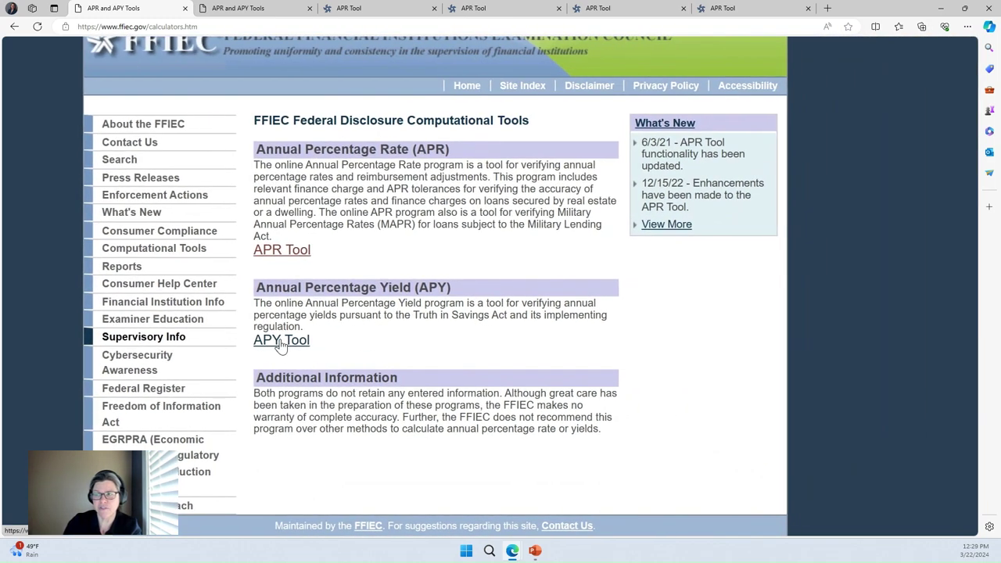
- Open the APR Tool and fill in the preparer's name from saved data
click(299, 253)
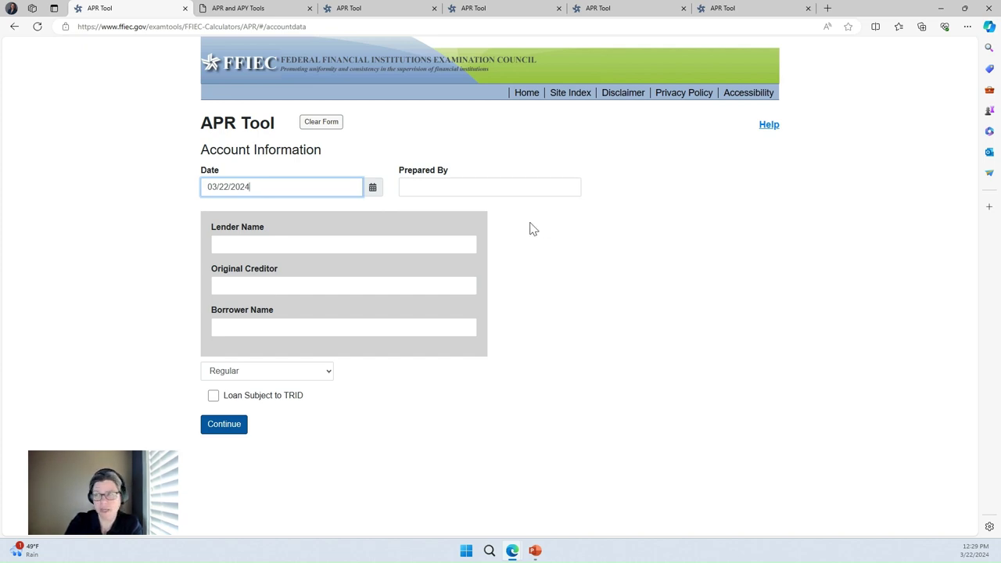
click(498, 189)
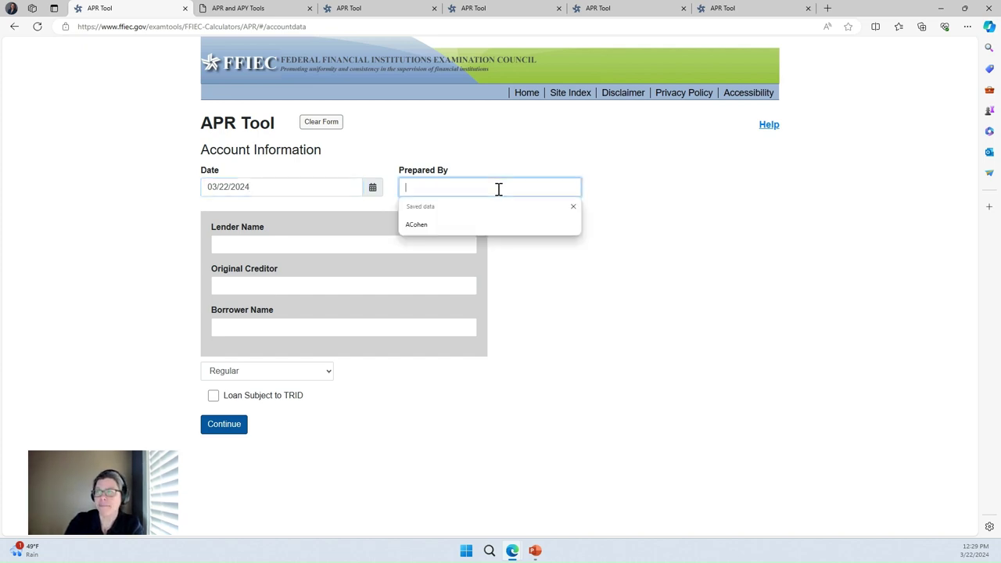
click(478, 226)
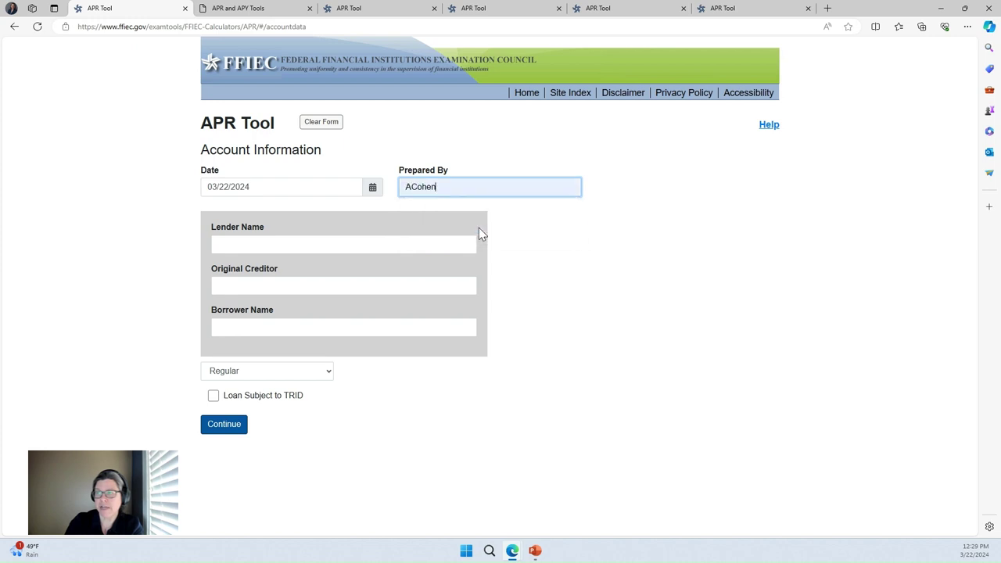
- Set ABC Bank as lender and original creditor, and fill in the borrower's name
click(404, 249)
click(352, 282)
click(323, 288)
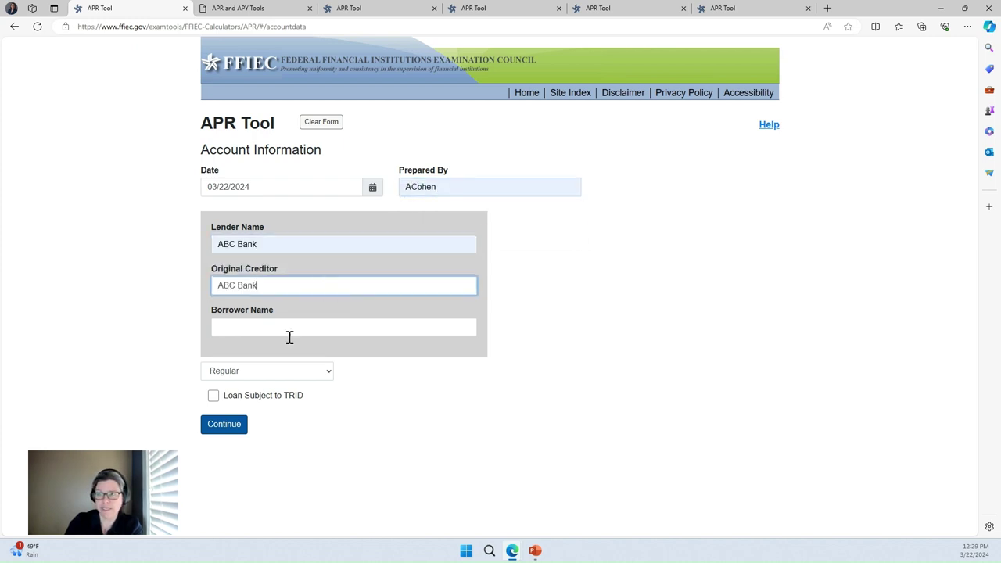
click(266, 333)
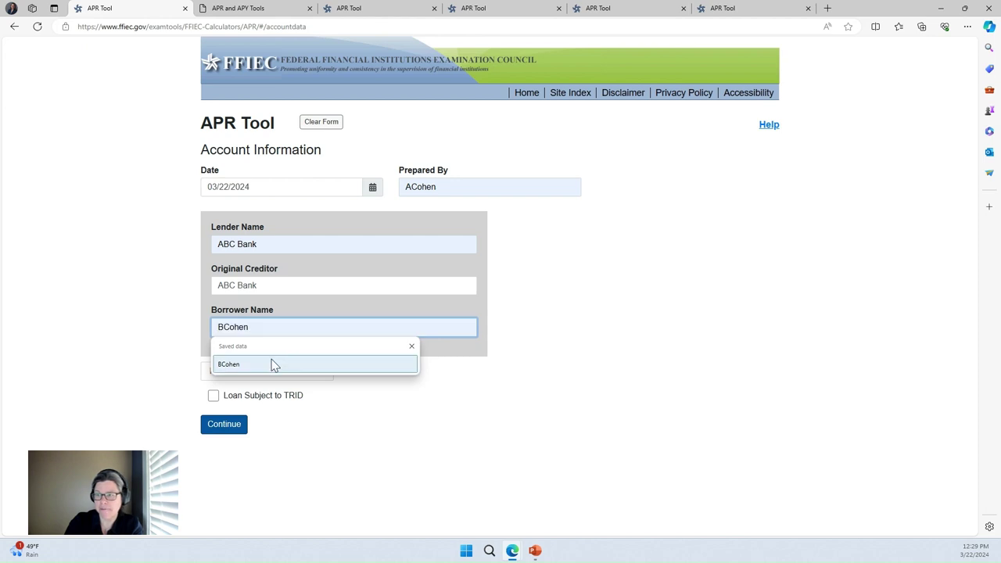
click(273, 364)
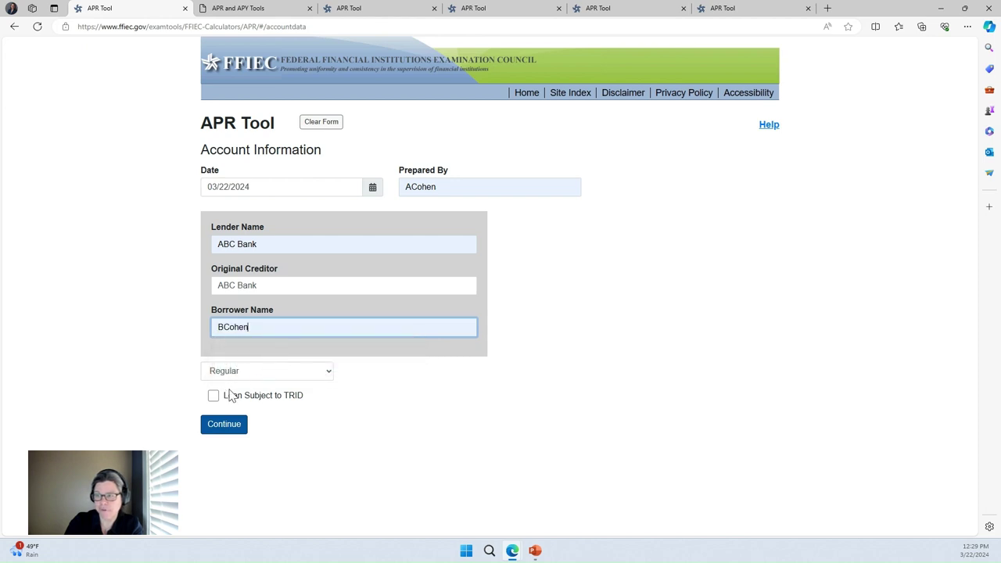
- Keep the loan type as Regular and mark the loan as subject to TRID
click(330, 379)
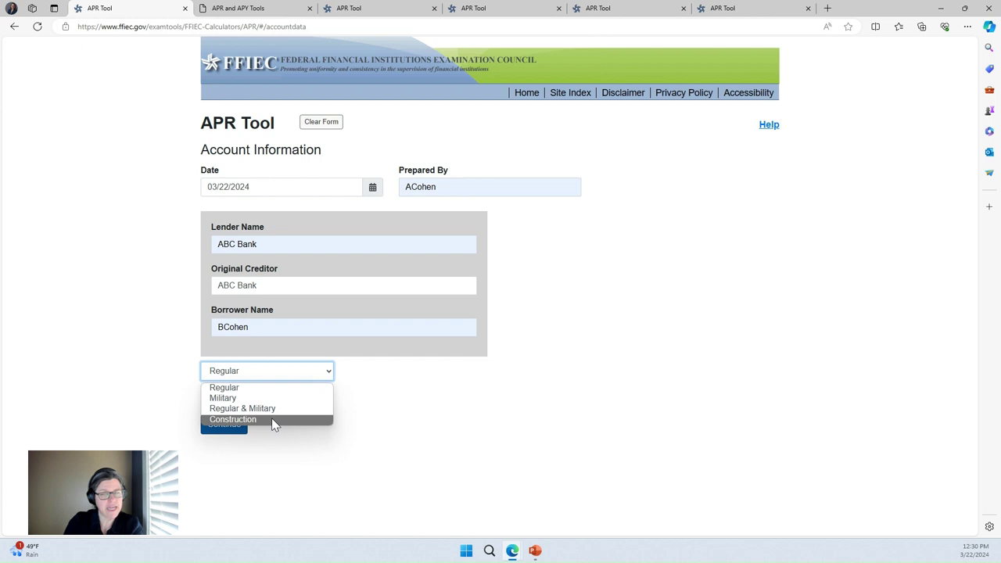
click(290, 387)
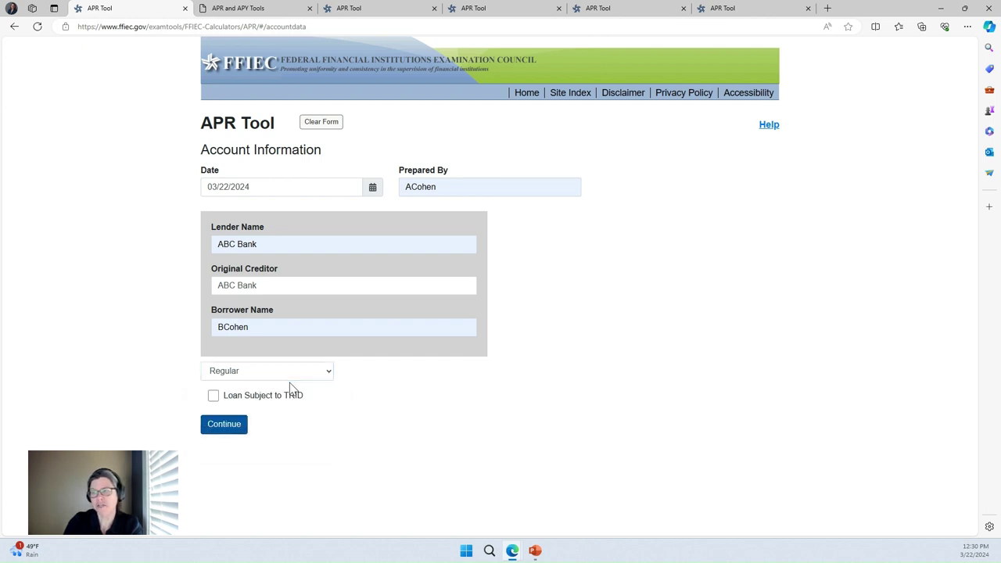
click(213, 396)
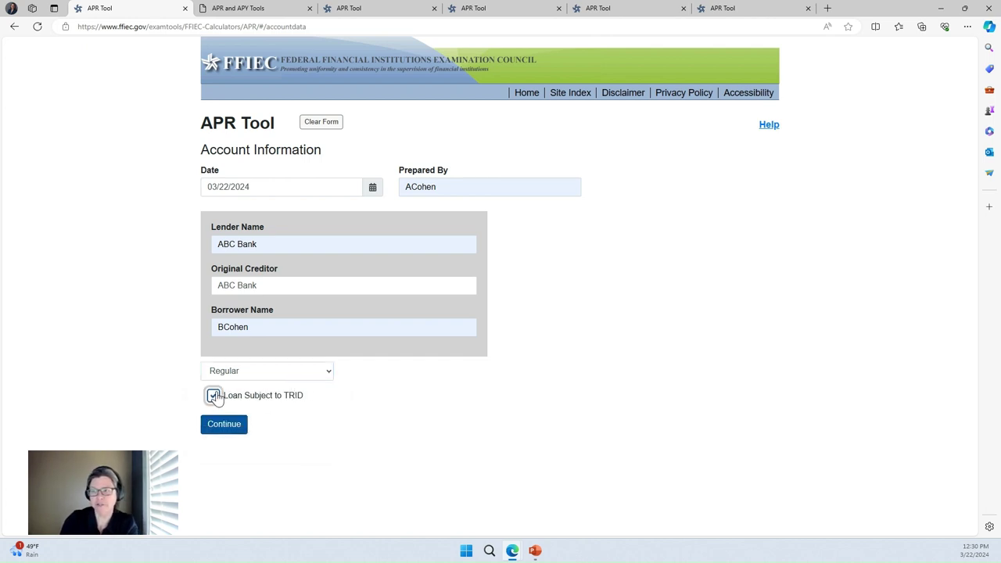
- Autofill the loan: $200,000.00 amount, $194,000.00 financed, 6.25 APR, $140,000.00 finance charge, $350,000.00 payments
click(237, 430)
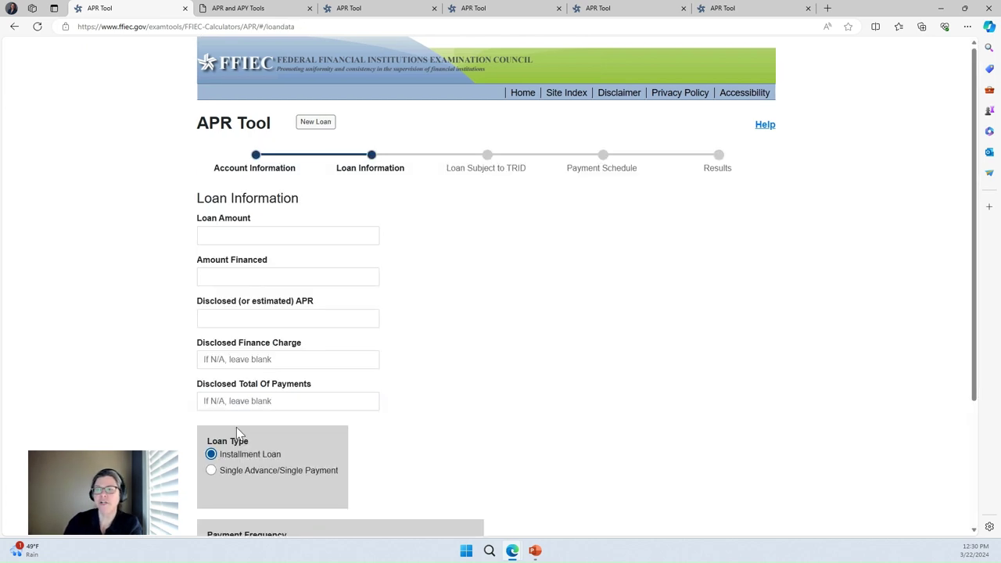
click(337, 229)
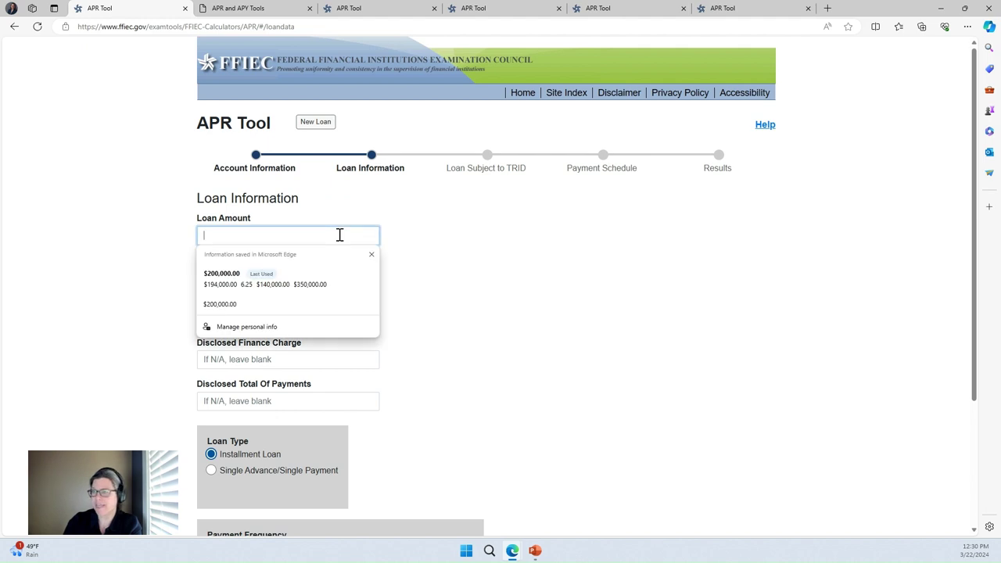
click(326, 282)
scroll(463, 316, down, 1)
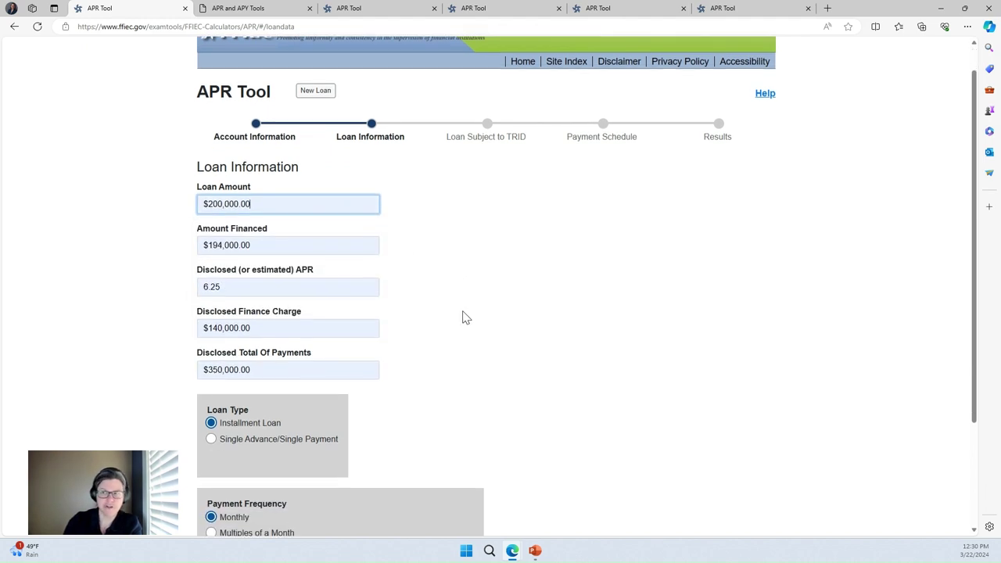
scroll(463, 317, down, 2)
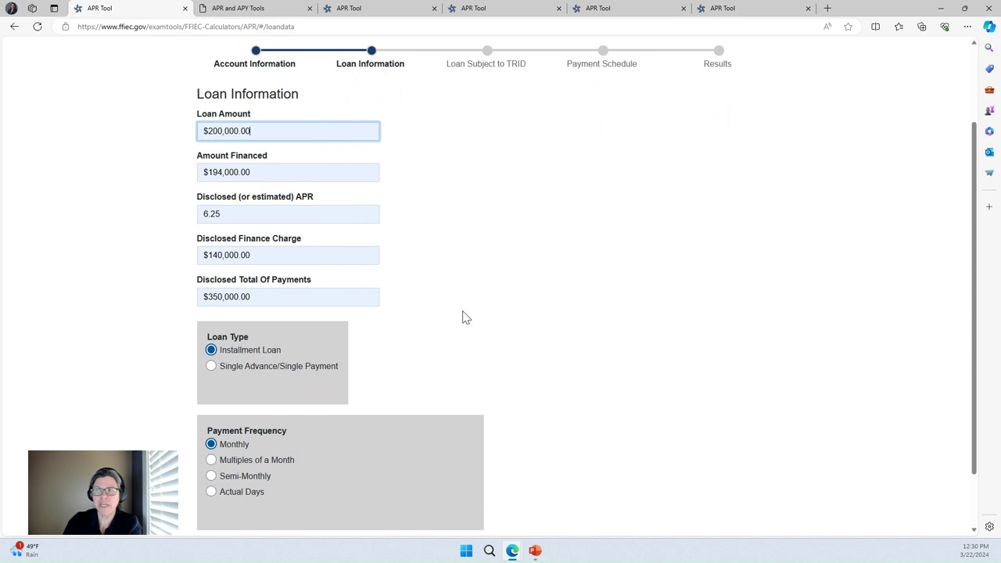
scroll(464, 317, down, 1)
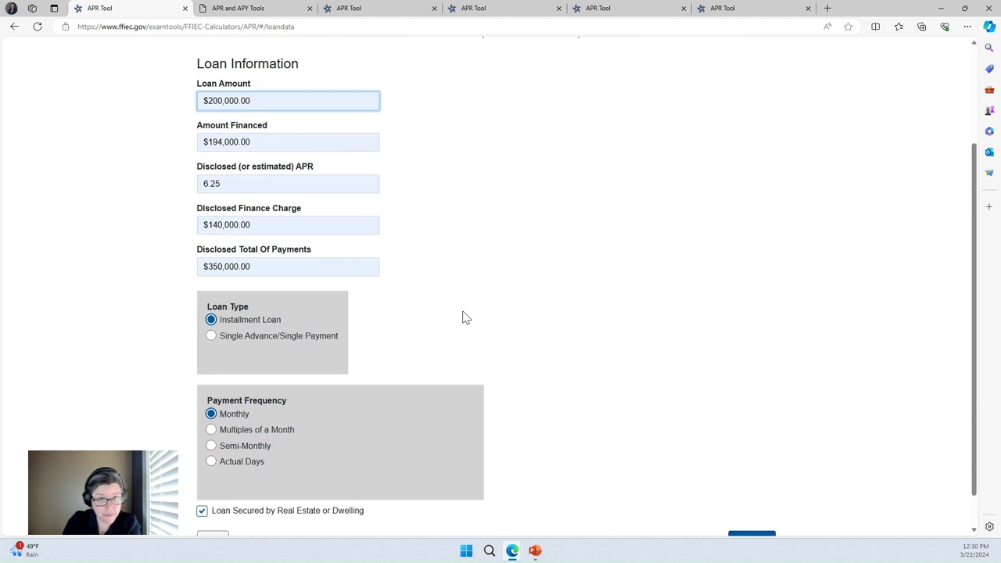
scroll(464, 317, down, 1)
scroll(464, 317, up, 1)
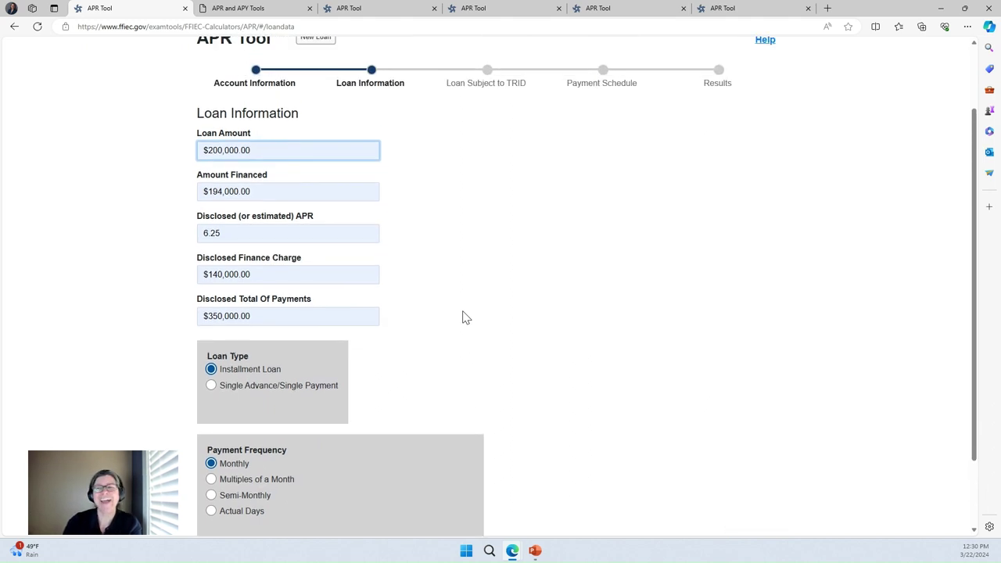
scroll(464, 317, down, 1)
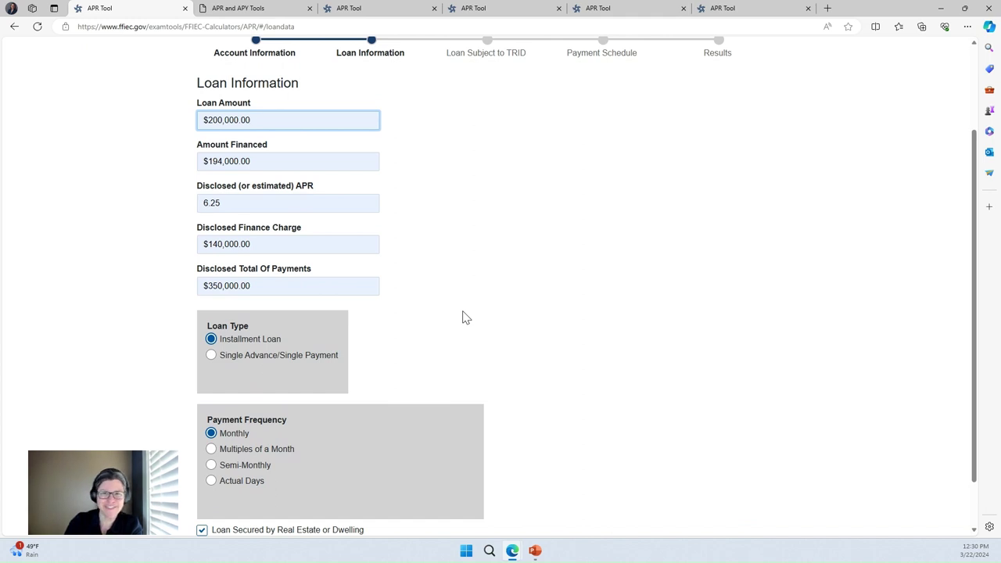
scroll(466, 368, down, 1)
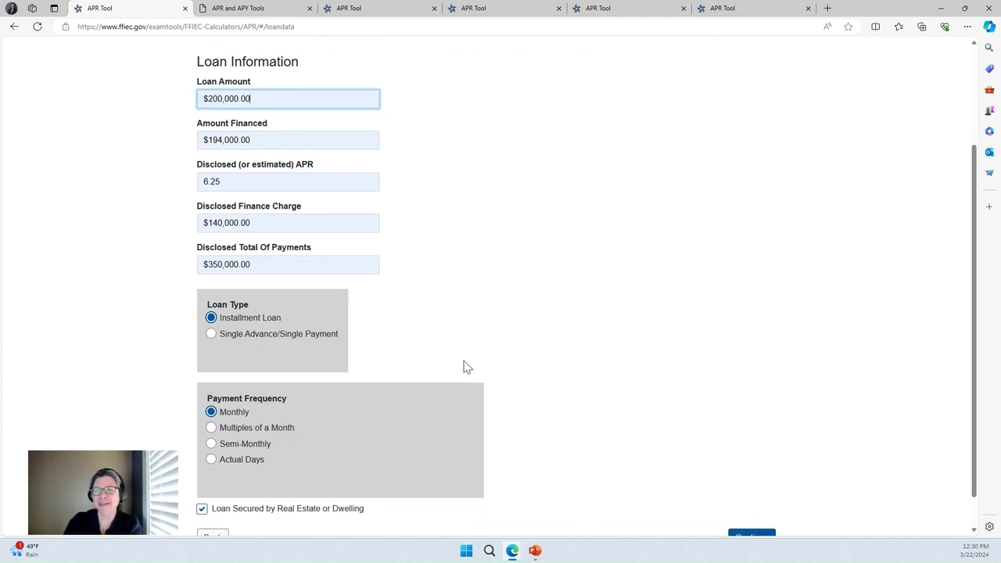
scroll(464, 366, up, 1)
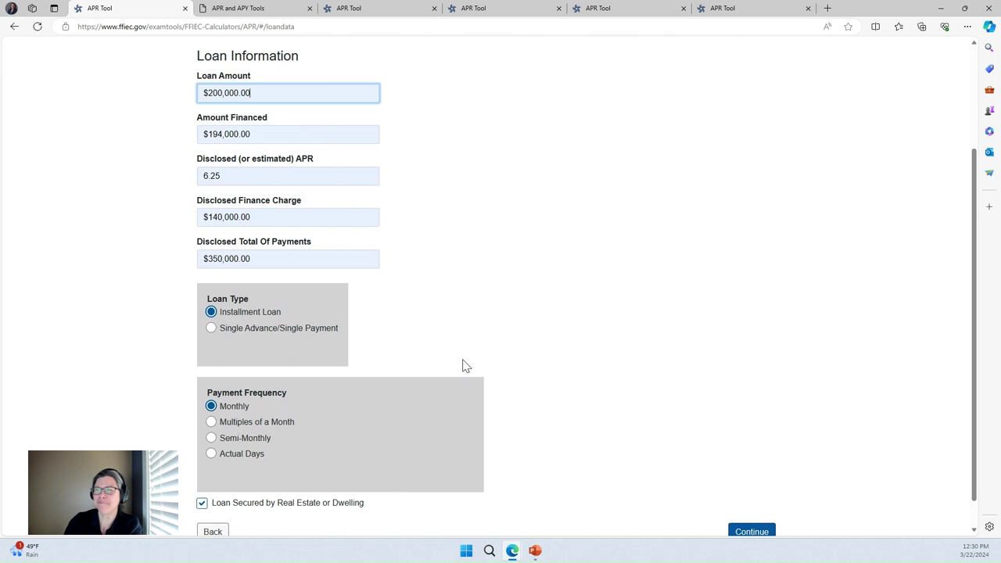
scroll(346, 207, down, 1)
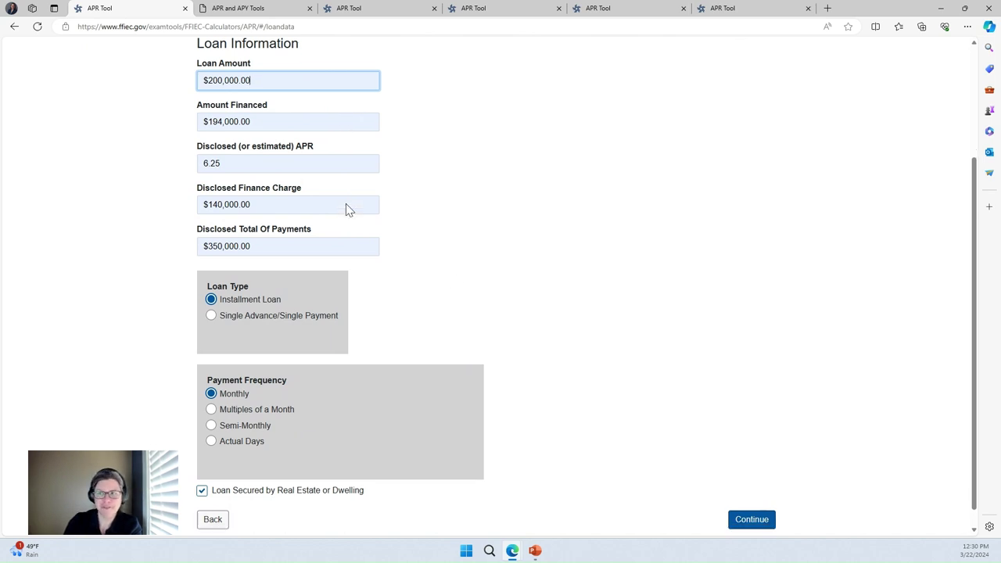
scroll(346, 209, up, 1)
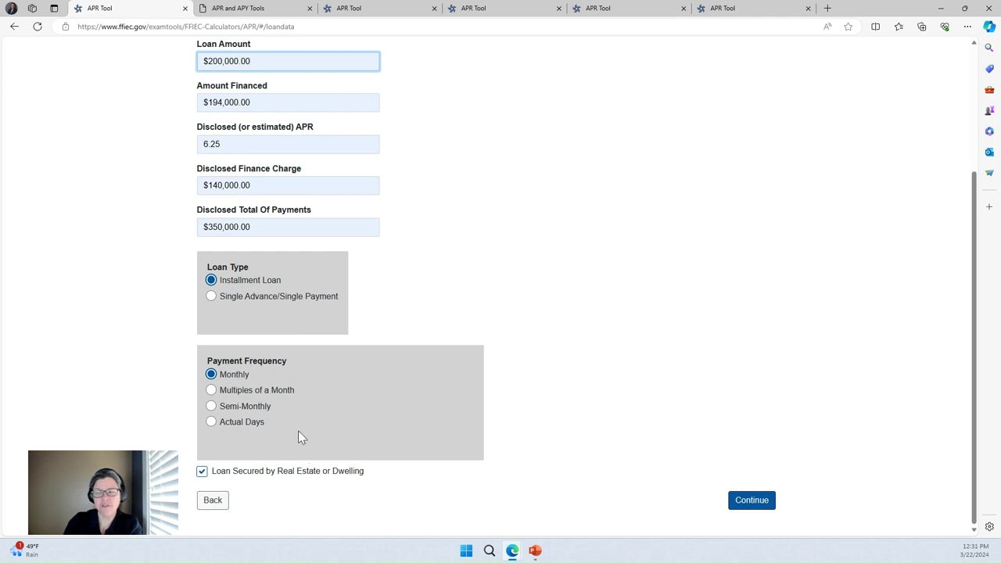
- Record $5,000.00 total loan costs and $100.00 prepaid interest on the TRID step
click(751, 504)
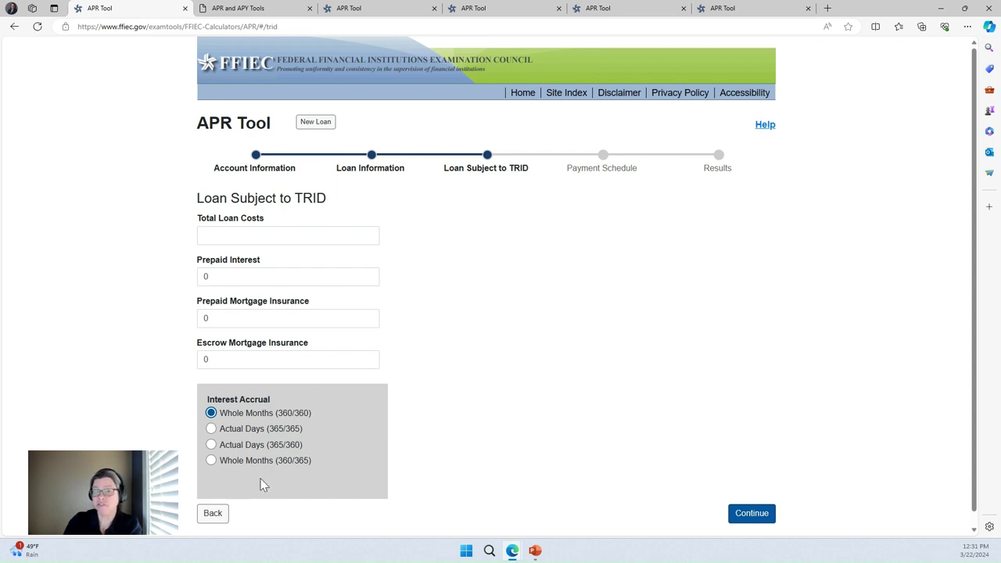
click(281, 235)
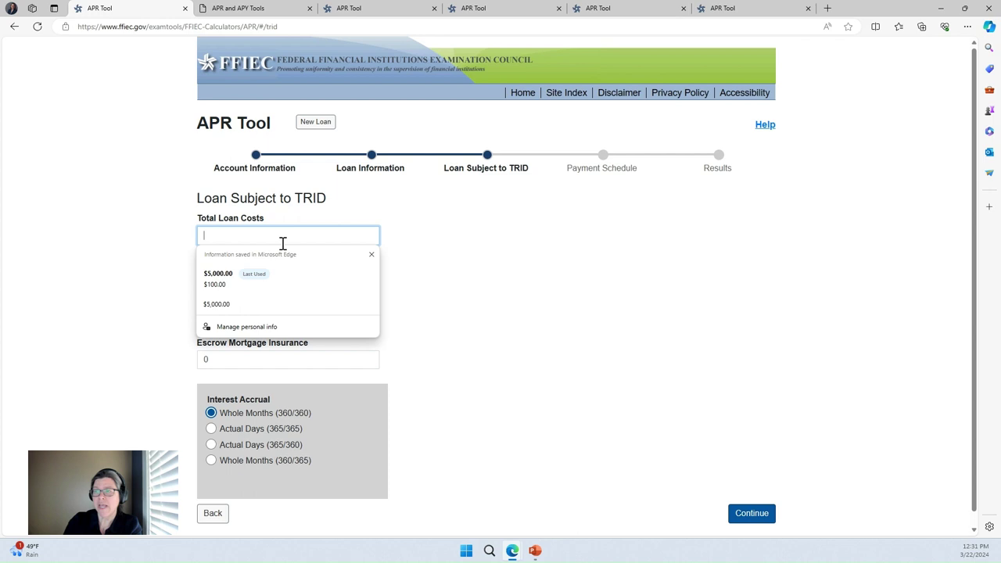
click(280, 309)
click(297, 277)
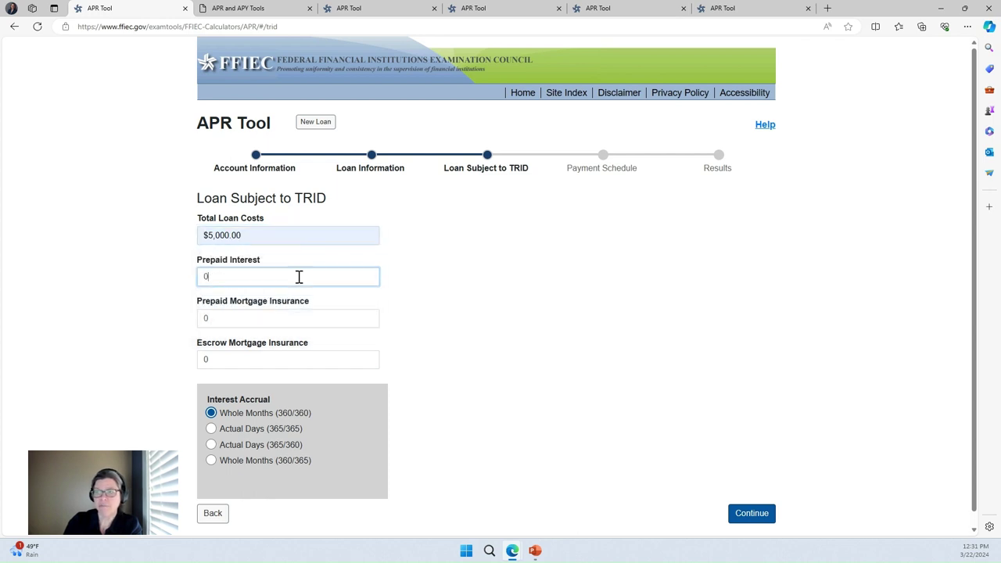
double_click(199, 276)
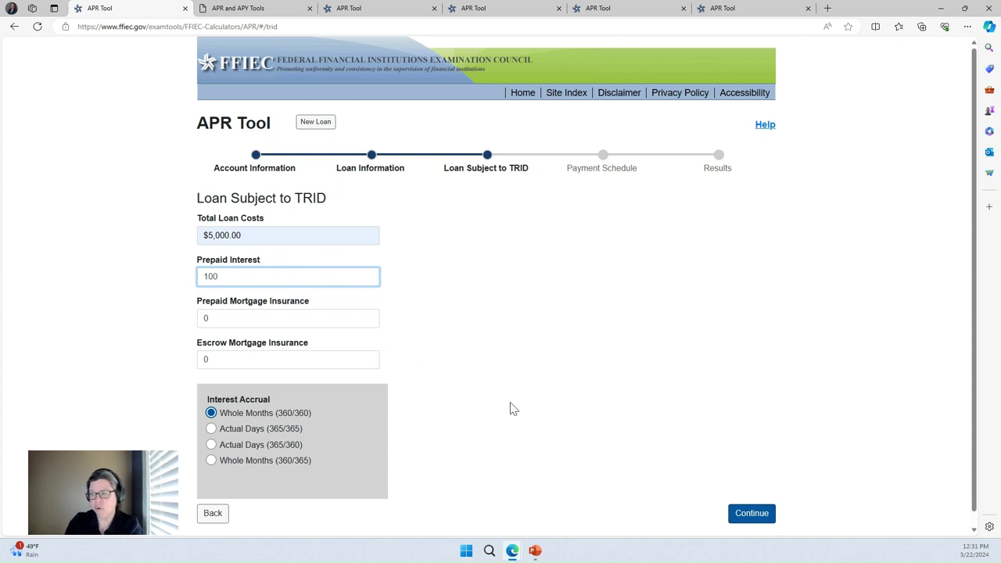
click(765, 517)
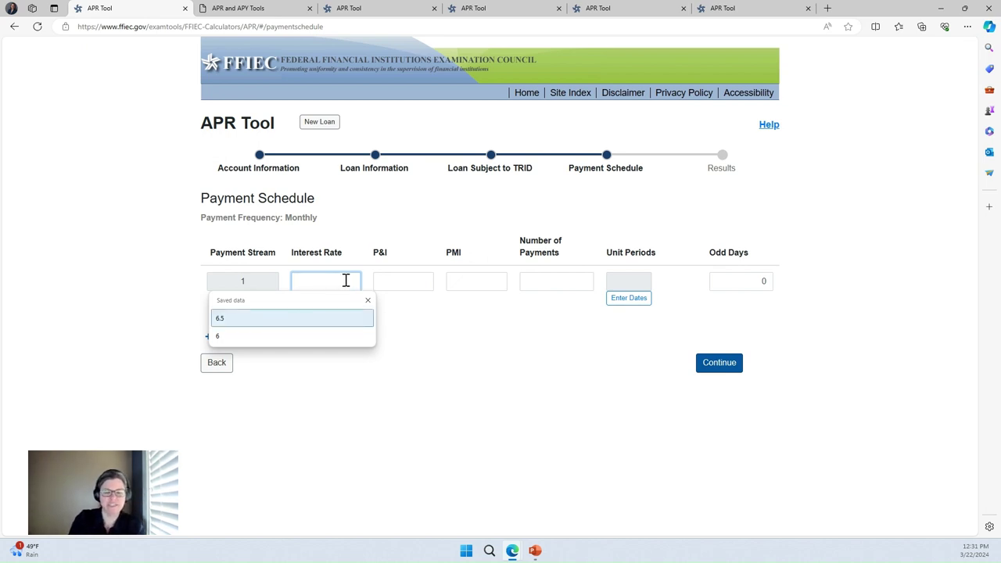
- Give payment stream 1 a 6 interest rate, 1432.86 P&I and 240 payments
text(6)
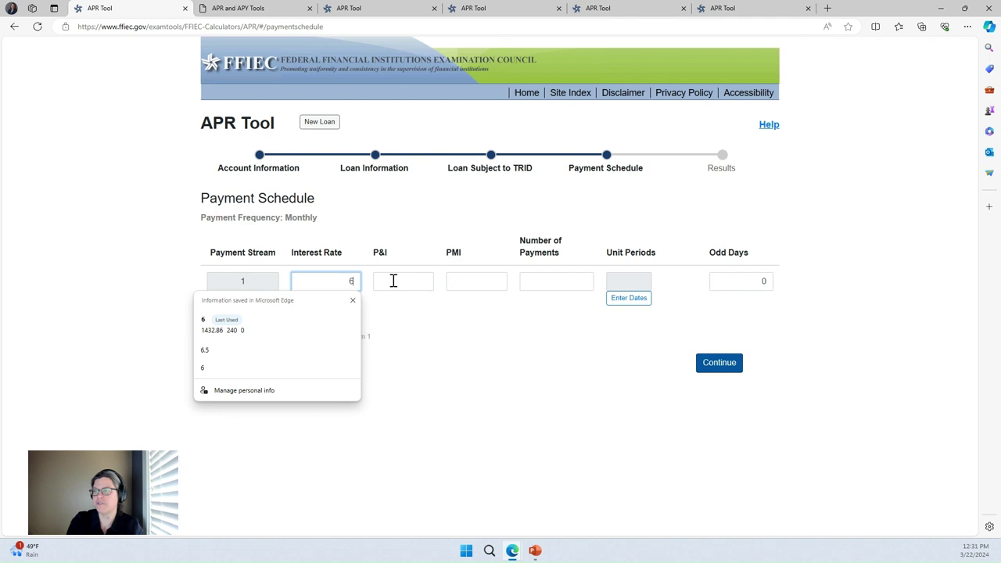
click(388, 284)
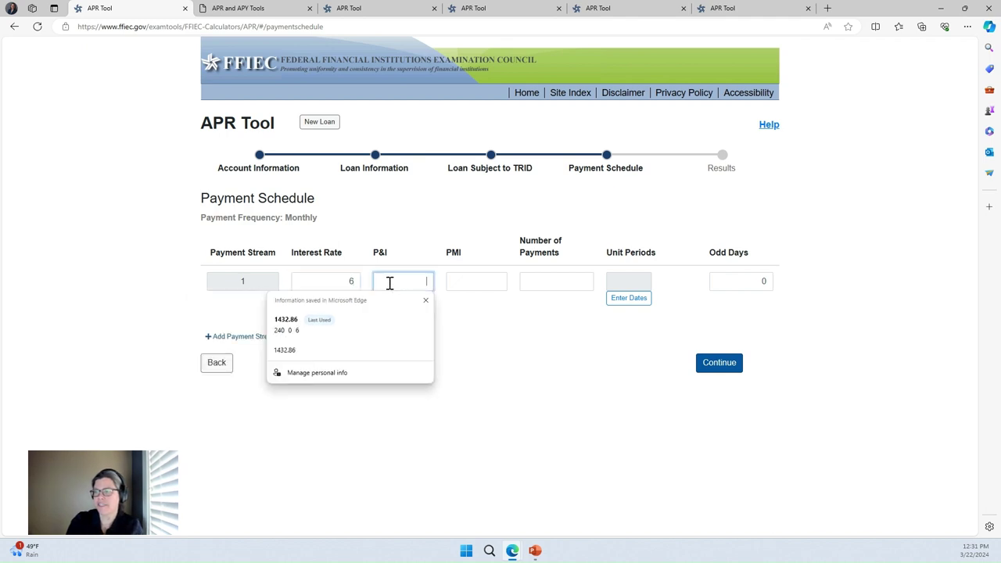
click(363, 327)
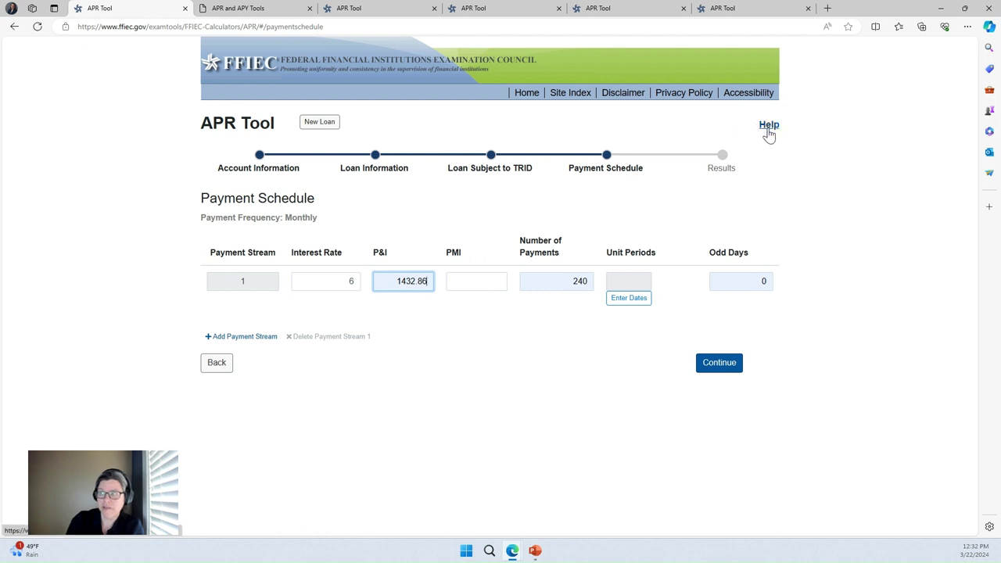
click(732, 8)
scroll(660, 256, down, 1)
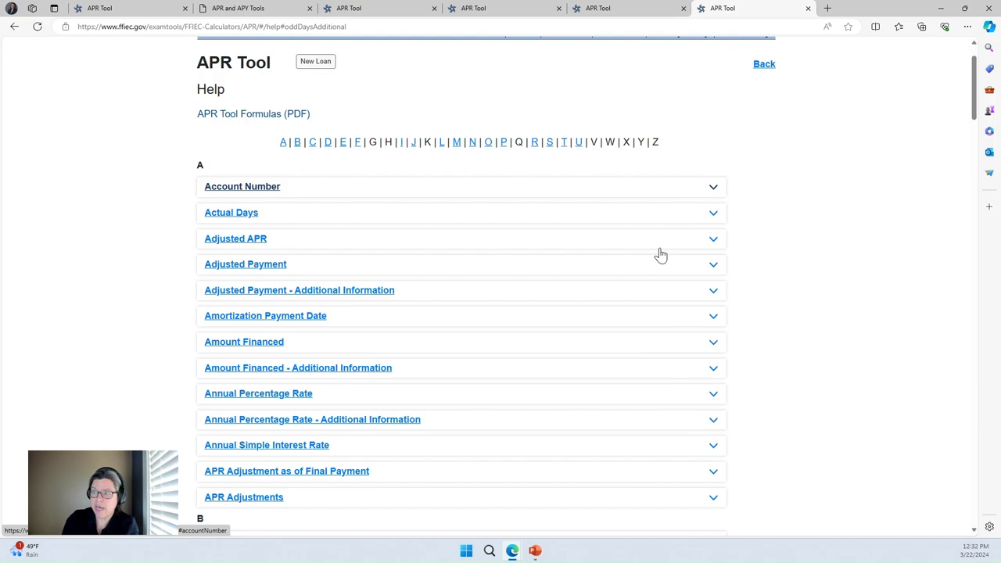
scroll(659, 254, down, 10)
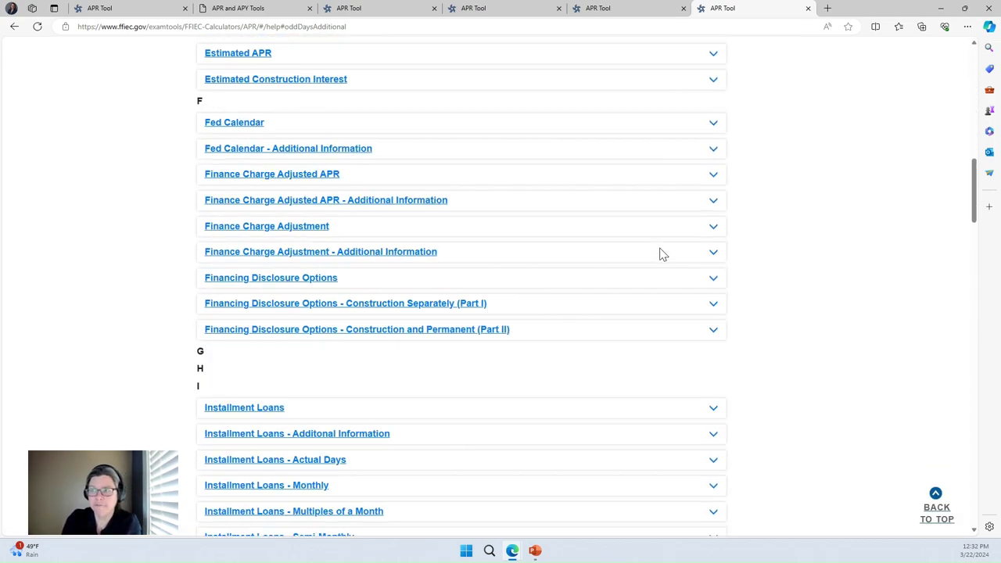
scroll(659, 255, down, 7)
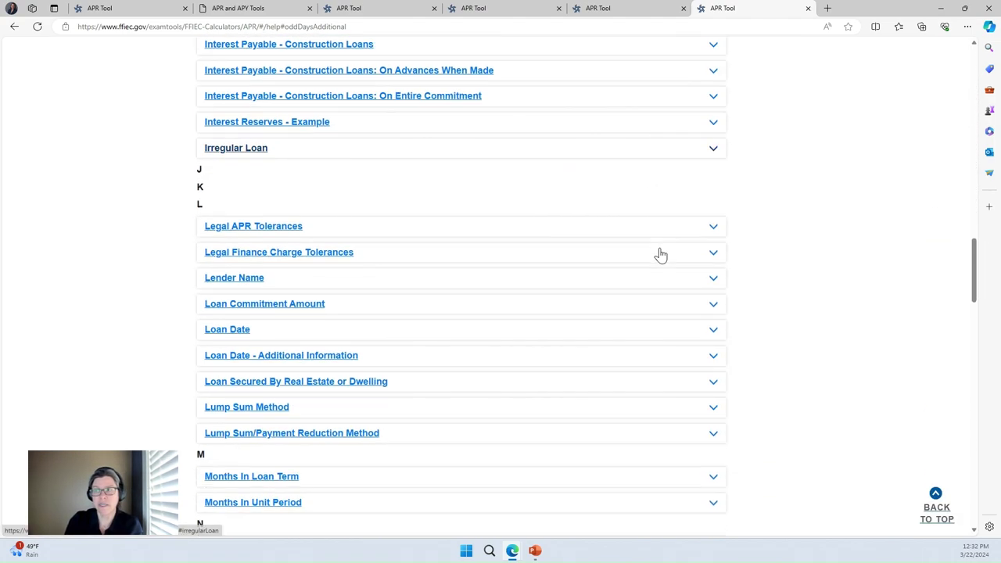
scroll(661, 254, down, 6)
scroll(661, 254, up, 1)
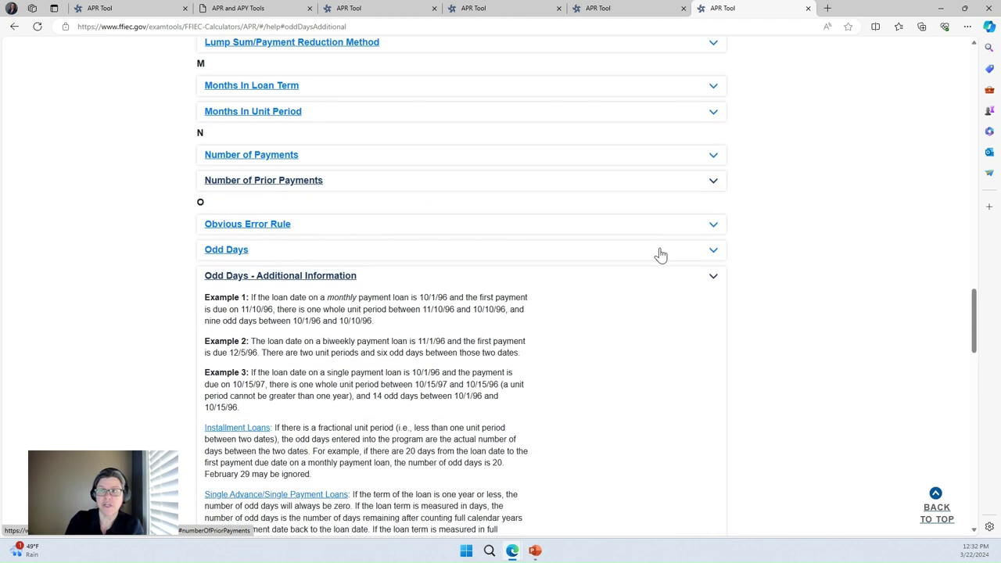
scroll(661, 254, down, 2)
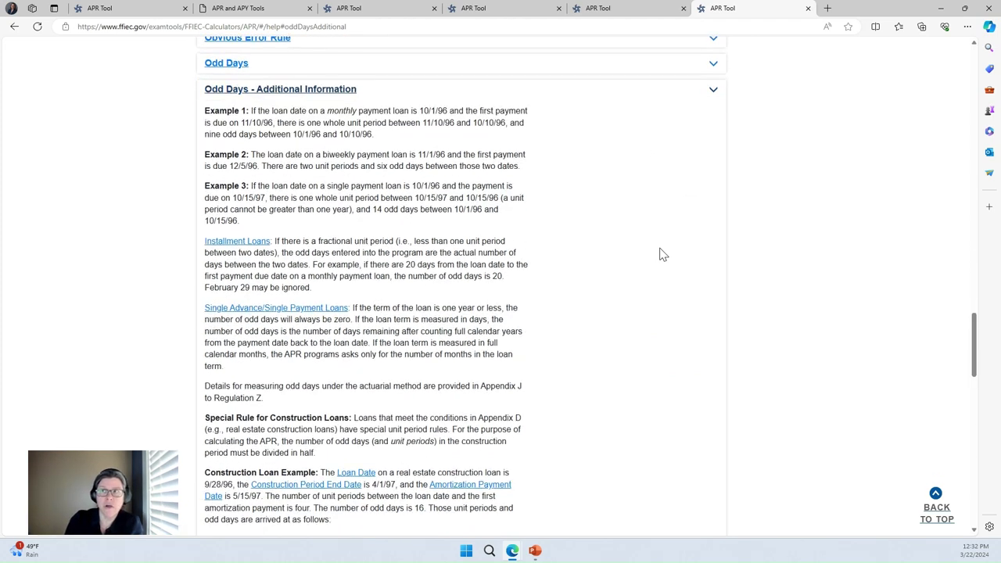
scroll(659, 254, up, 1)
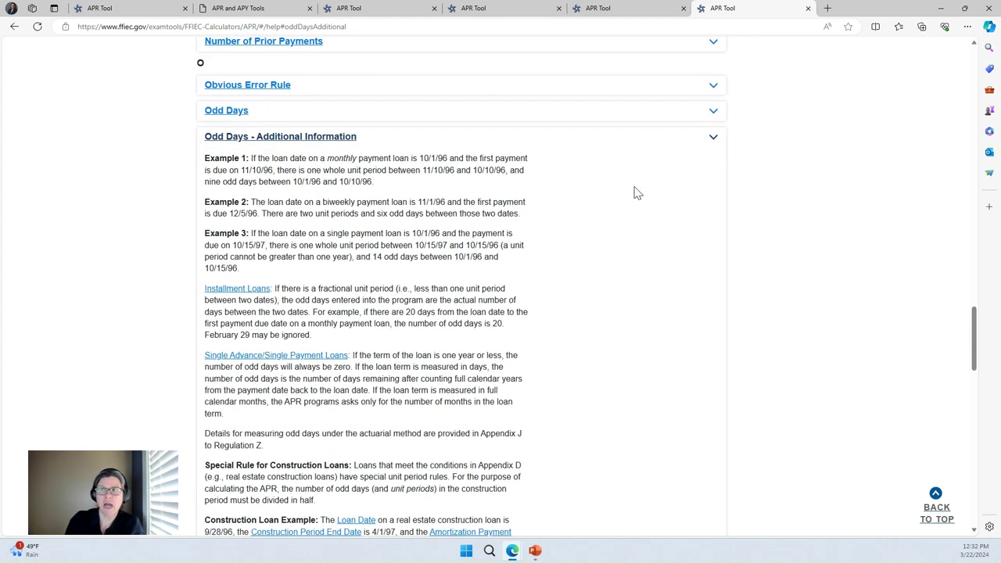
click(501, 11)
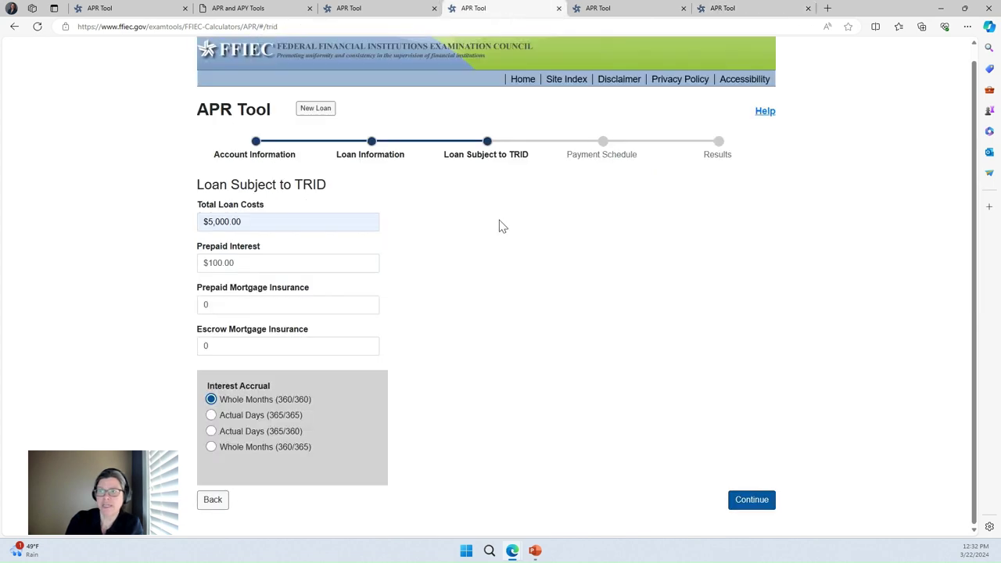
click(579, 8)
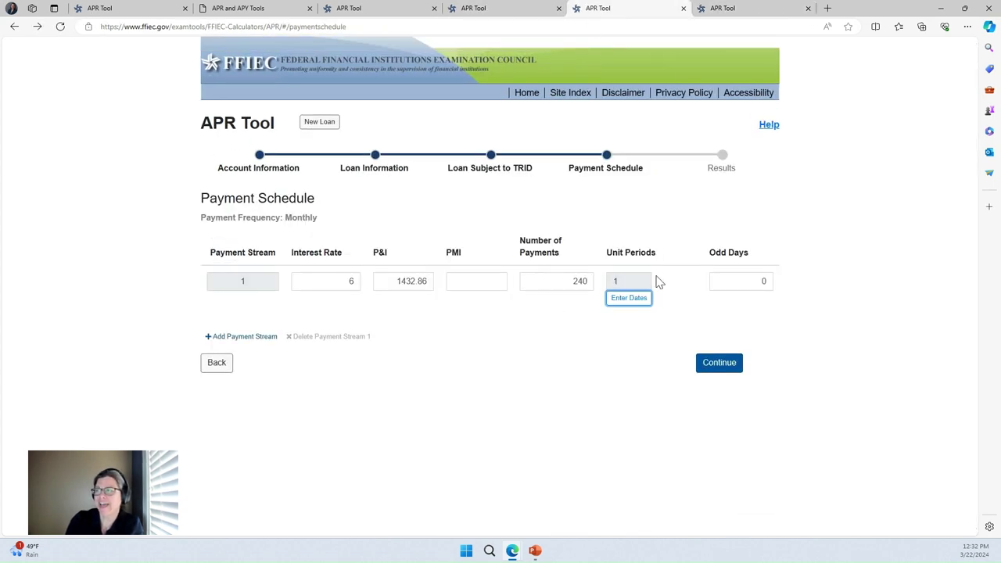
click(740, 7)
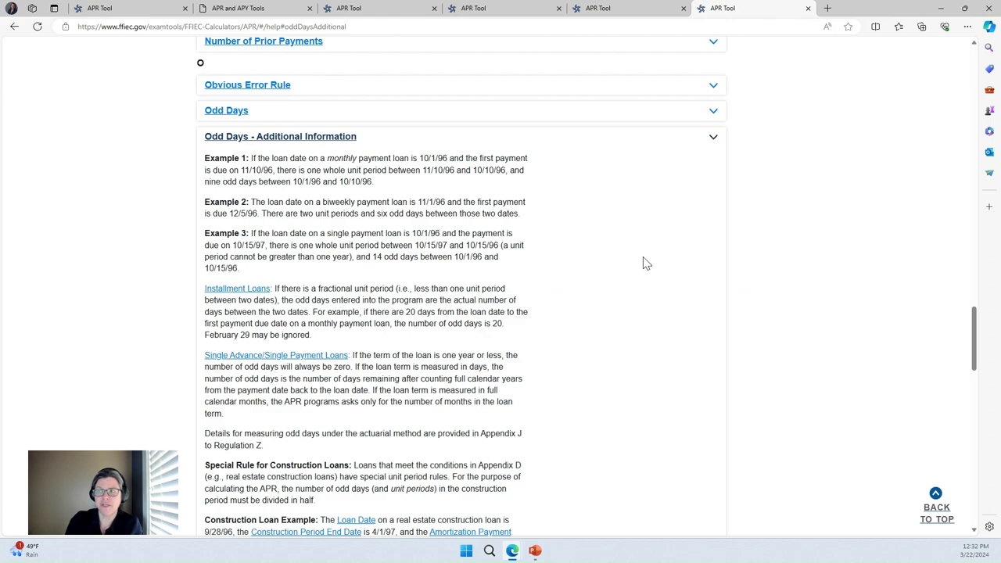
scroll(645, 263, up, 3)
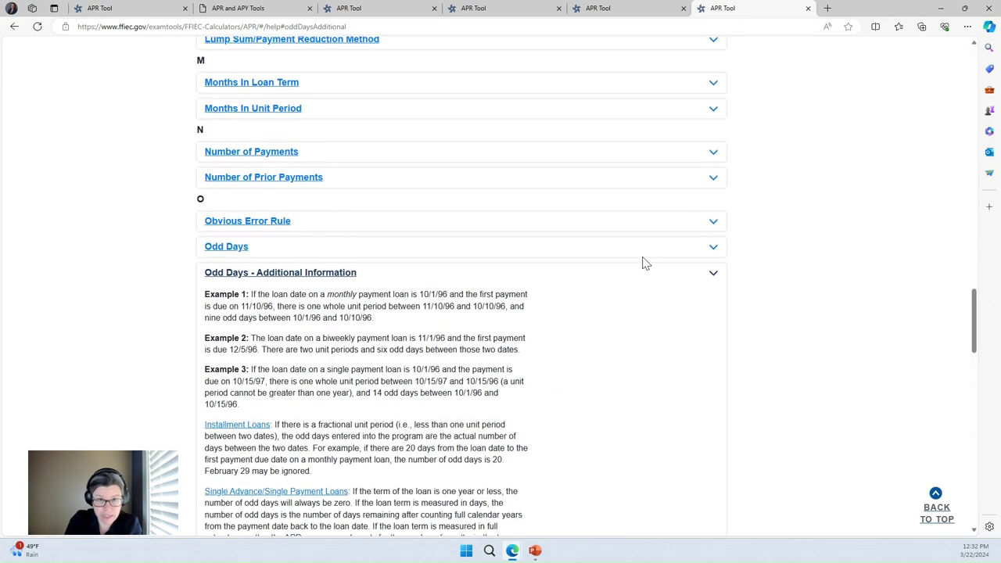
scroll(645, 264, up, 15)
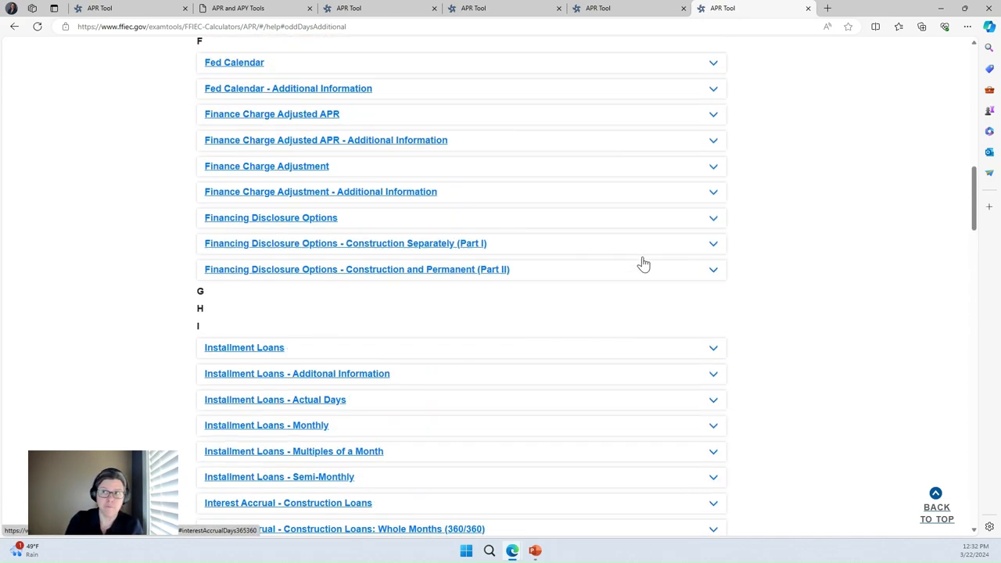
scroll(643, 264, up, 15)
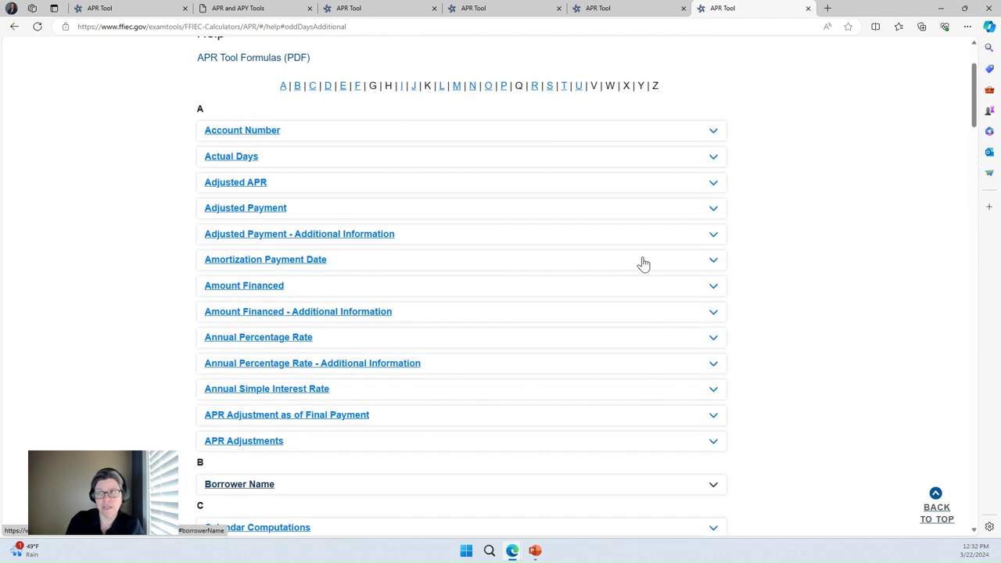
scroll(643, 264, down, 15)
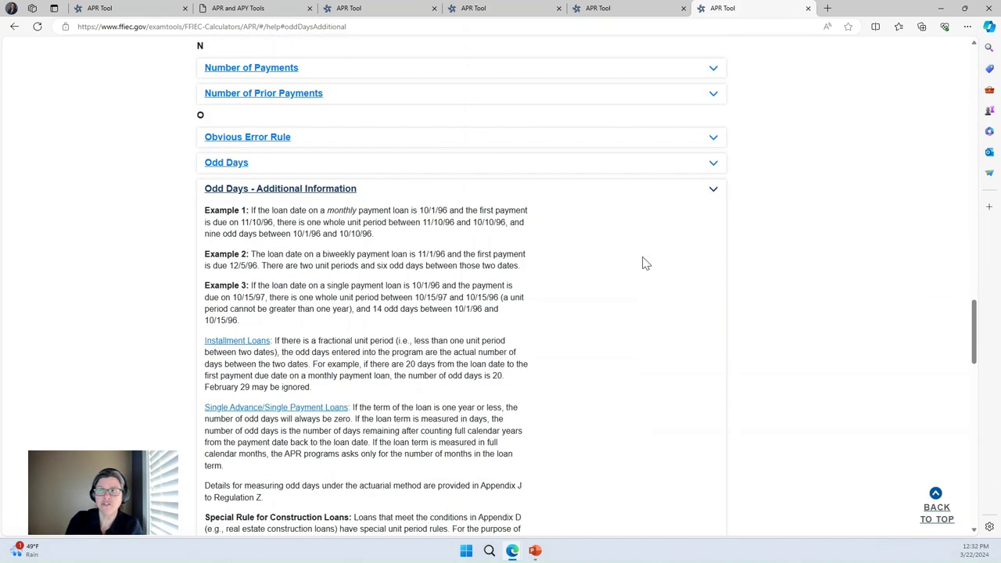
scroll(645, 263, down, 2)
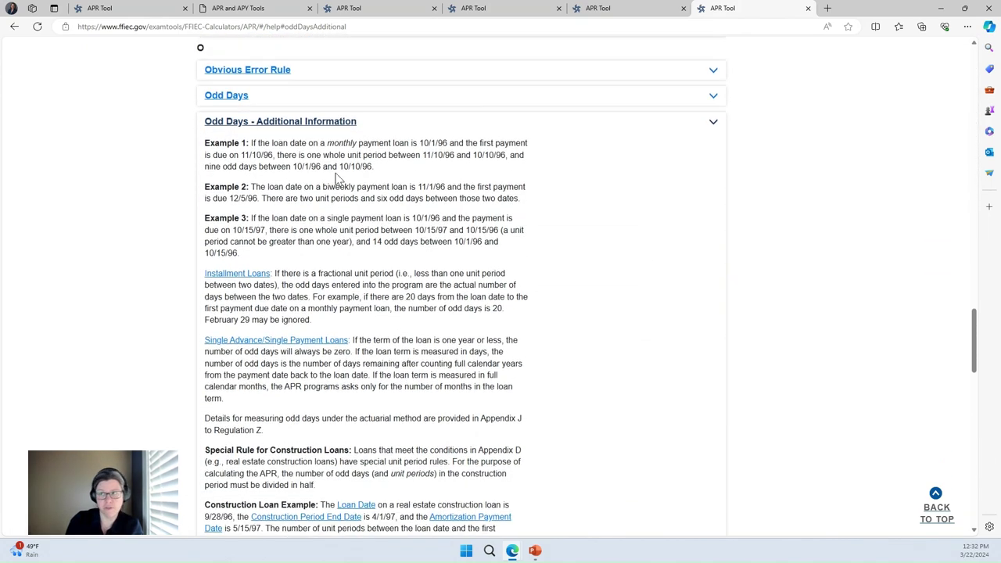
scroll(350, 258, up, 1)
scroll(349, 258, down, 3)
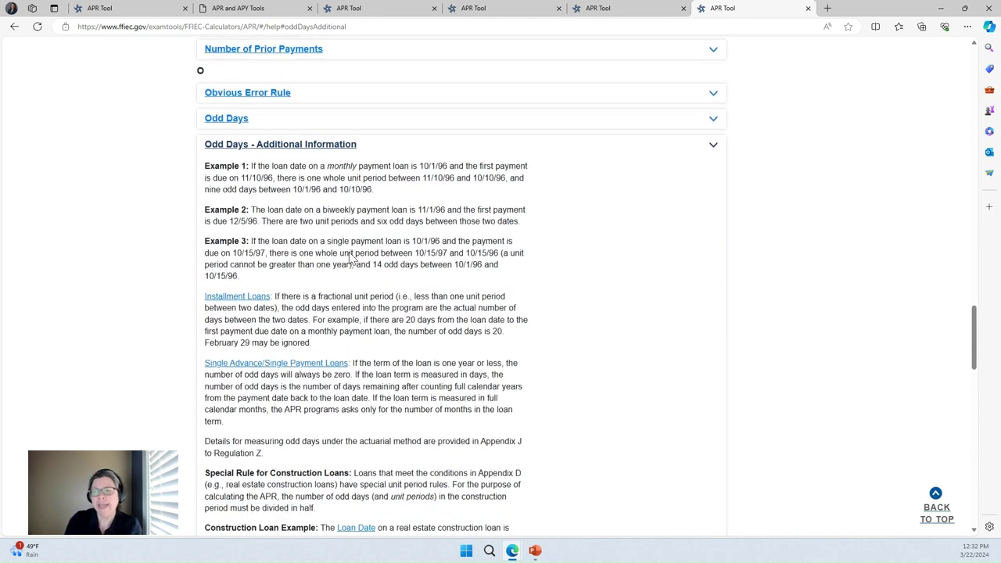
scroll(350, 258, down, 5)
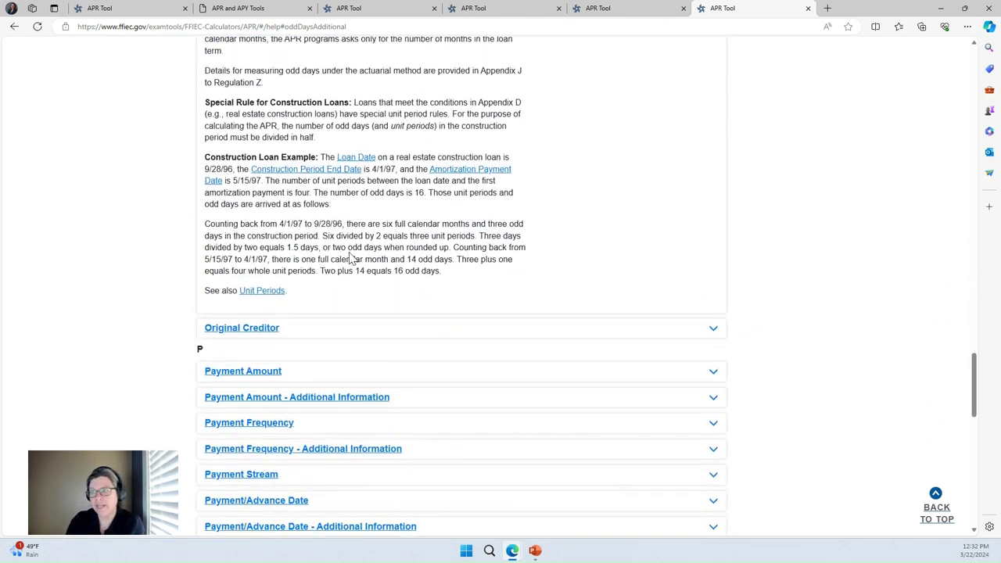
scroll(349, 258, down, 2)
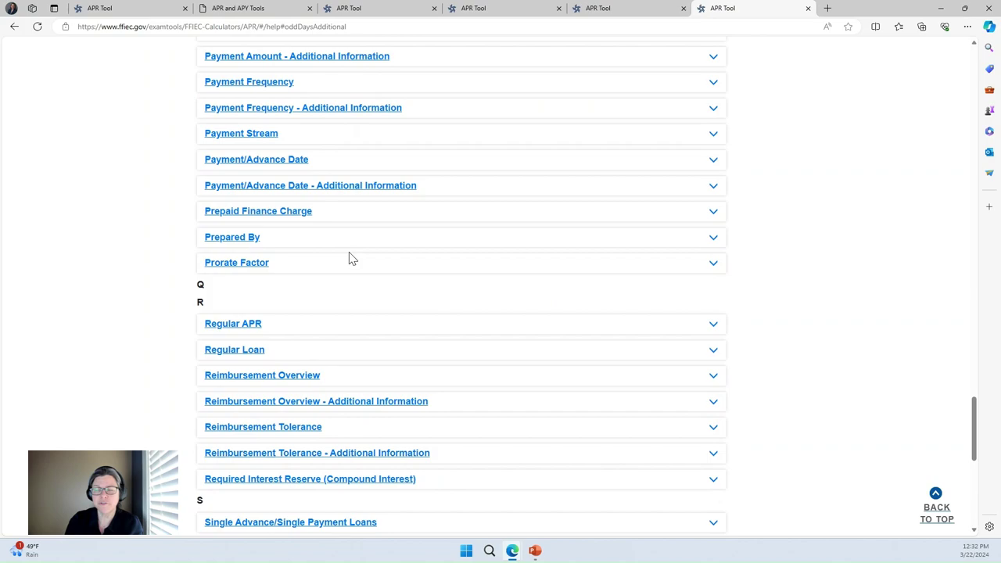
scroll(349, 258, up, 2)
scroll(350, 258, up, 20)
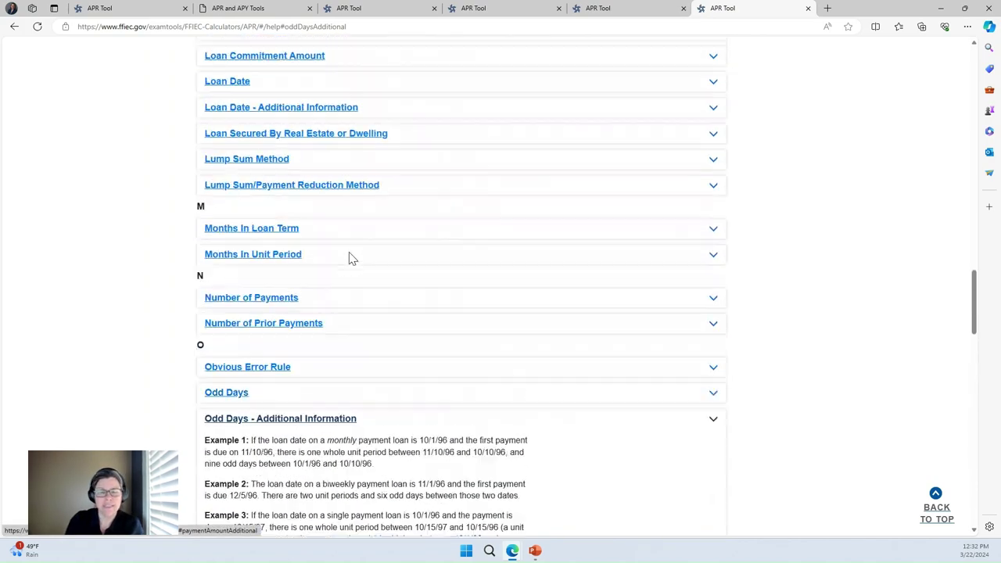
scroll(348, 258, up, 10)
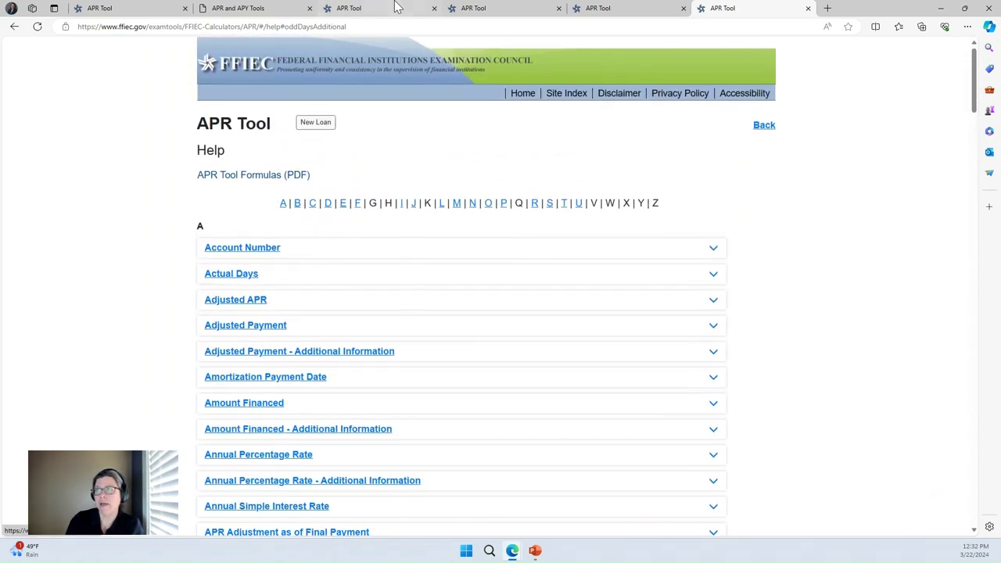
click(603, 8)
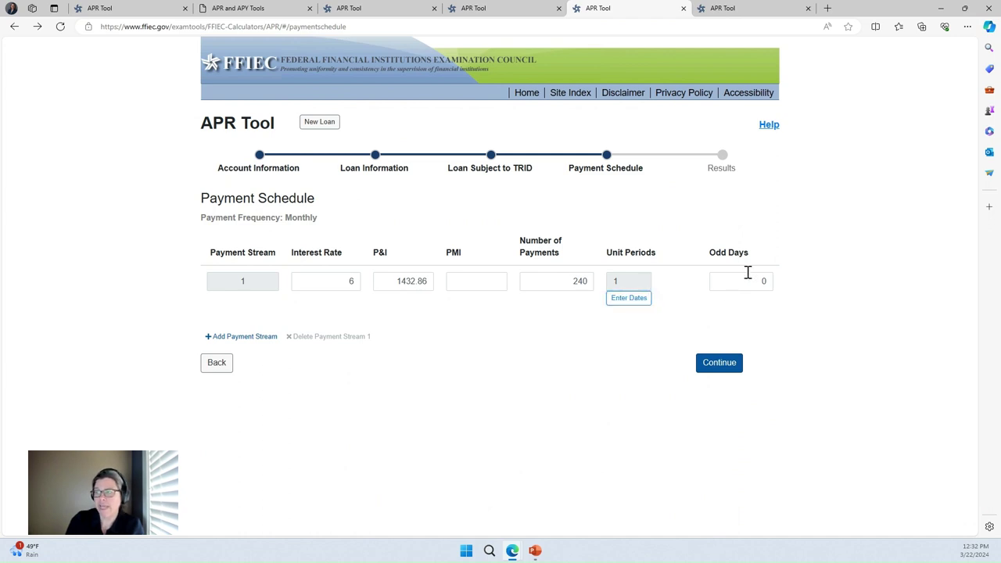
- Calculate and review results: APR understated by 0.1311%, finance charge by $9,886.40
click(713, 379)
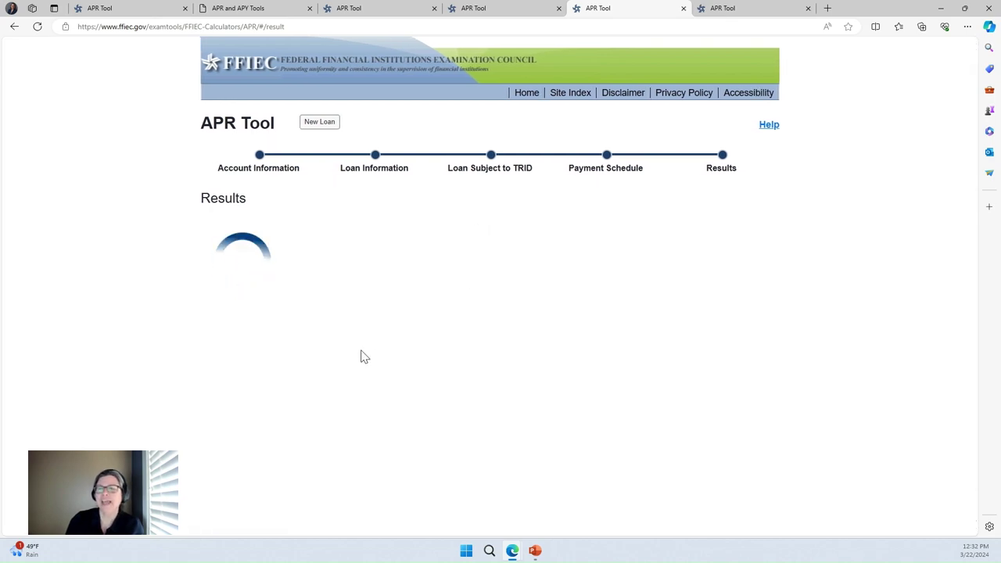
scroll(360, 349, up, 4)
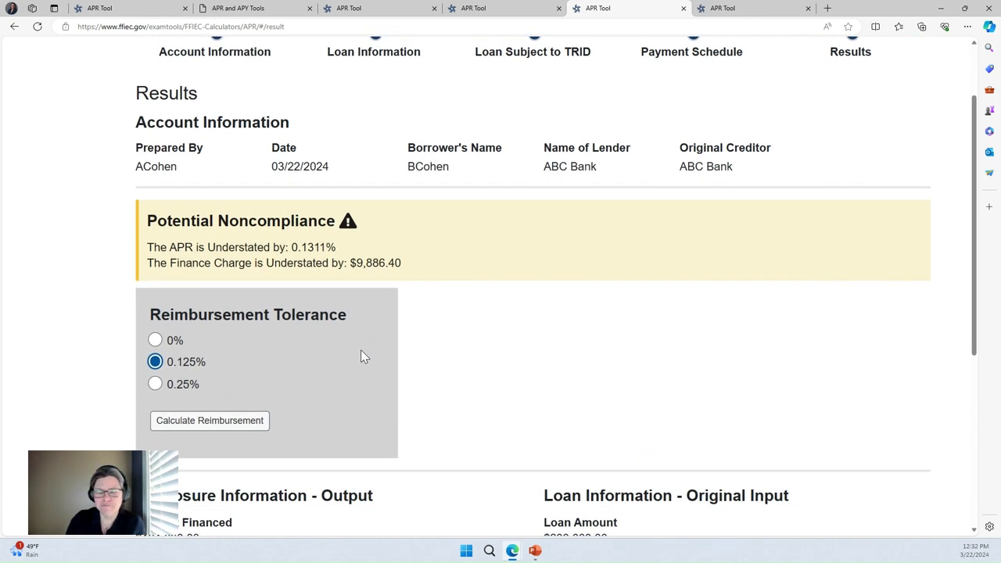
scroll(360, 349, down, 1)
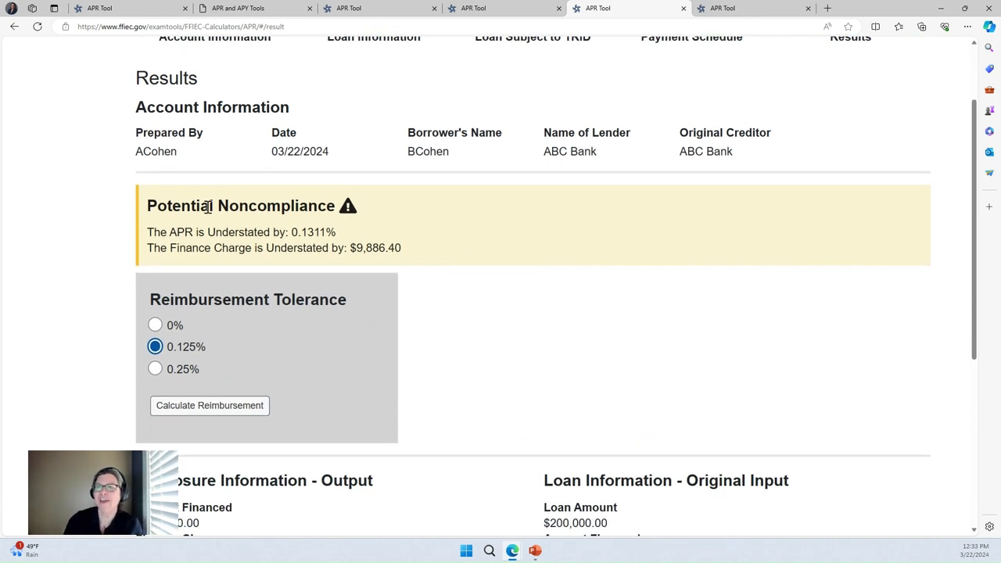
key(ctrl+0)
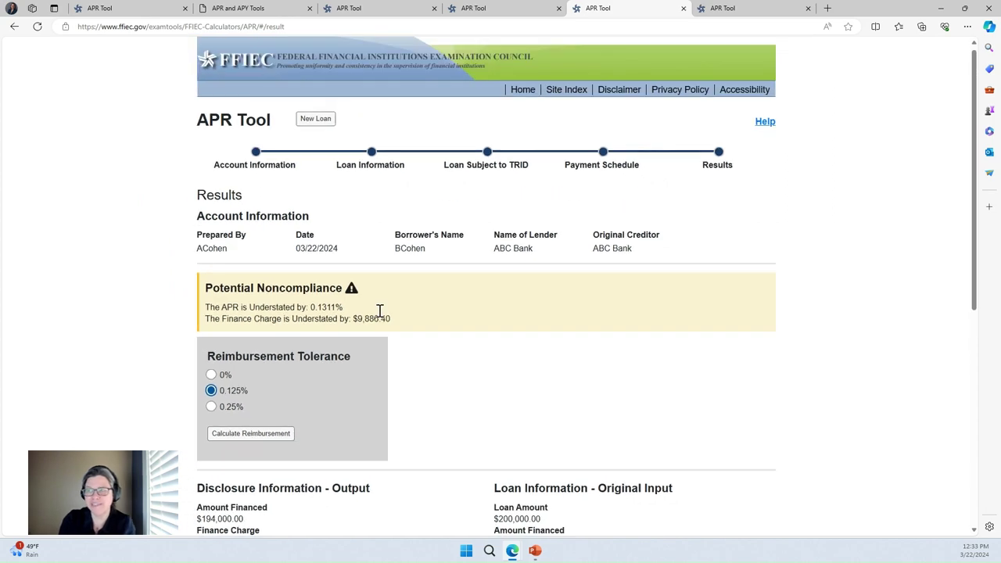
scroll(379, 310, down, 2)
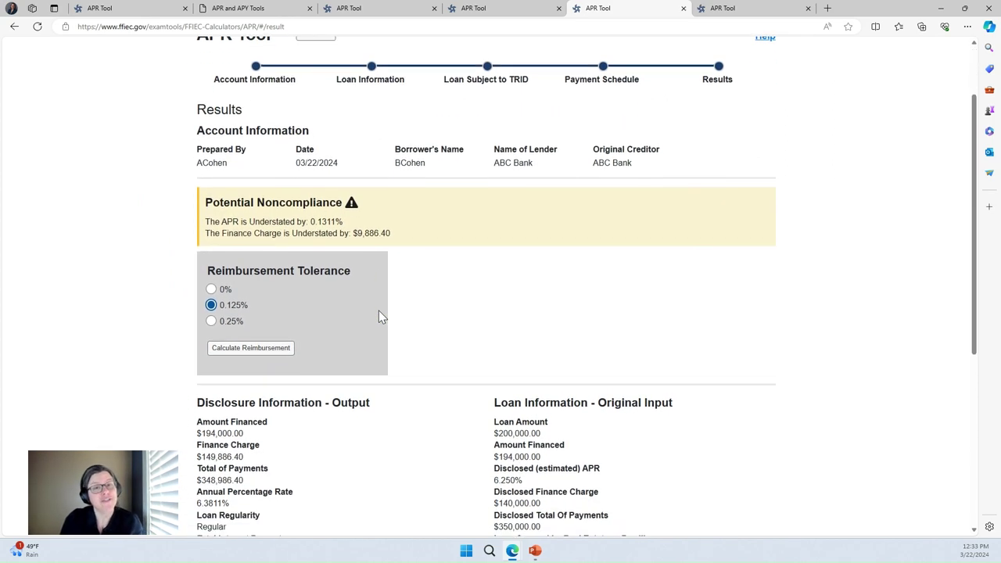
scroll(378, 312, down, 1)
scroll(379, 312, down, 2)
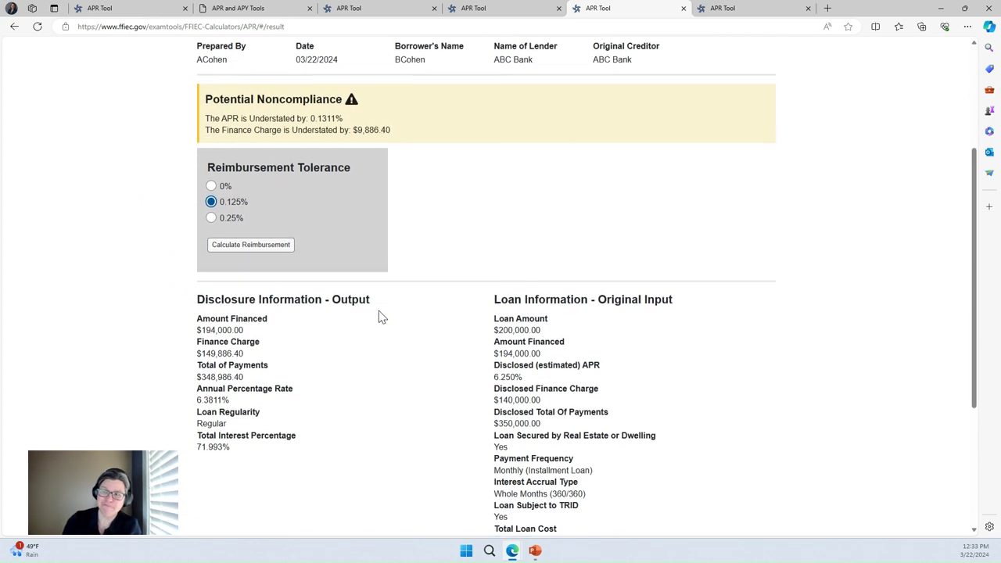
scroll(379, 316, down, 1)
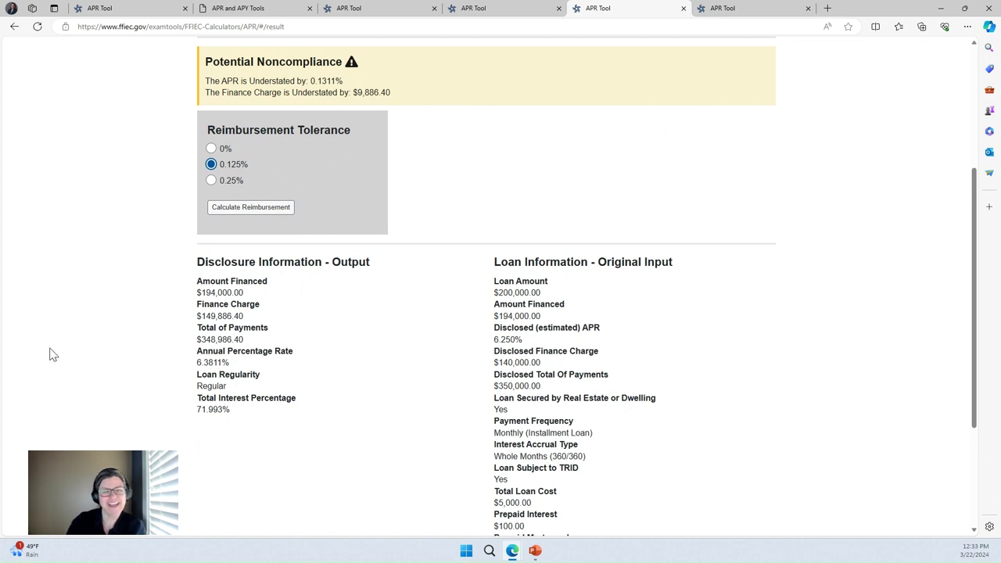